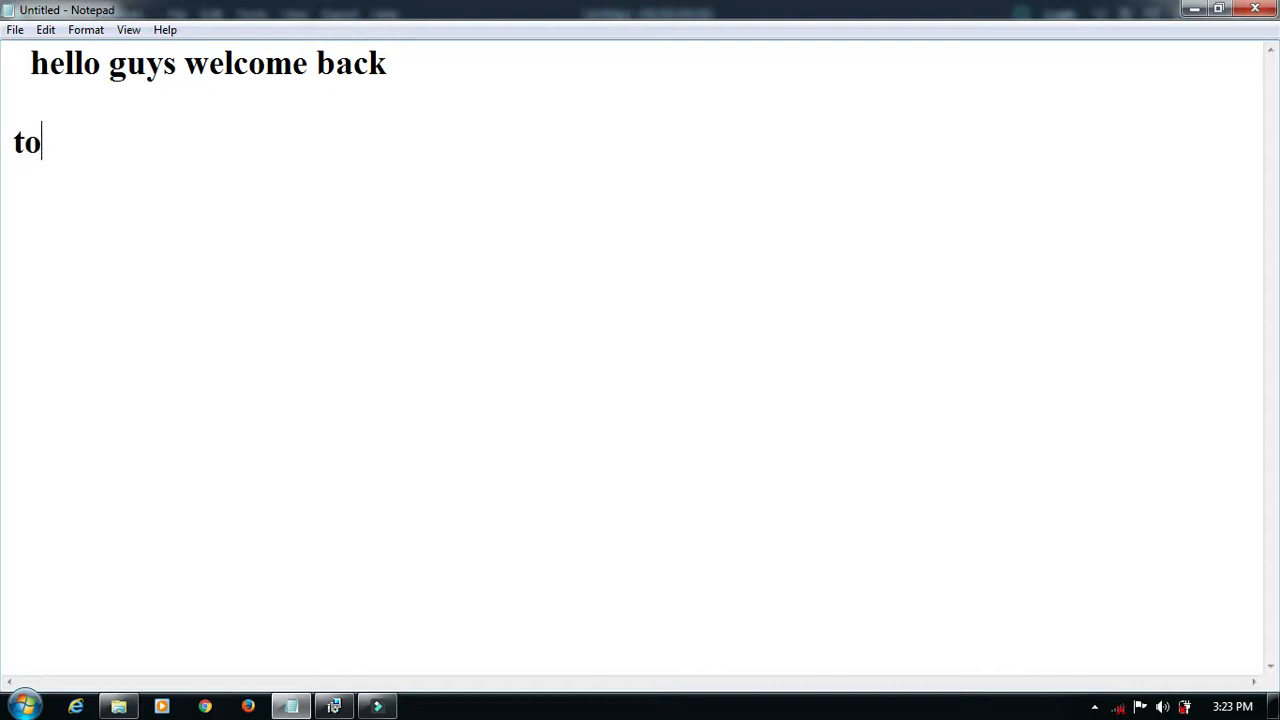
- Complete the second line of the note to read "today we will see how to install NetBeans on Windows"
{"action": "type", "text": "e "}
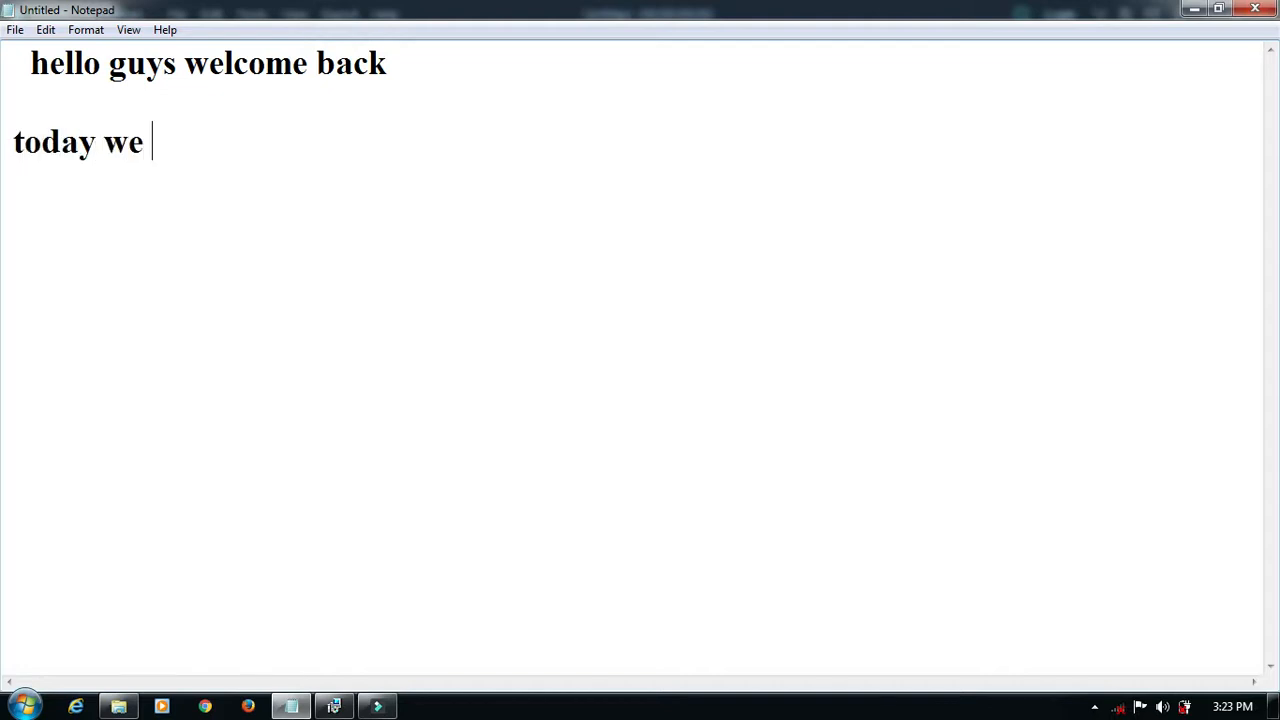
{"action": "type", "text": "will se"}
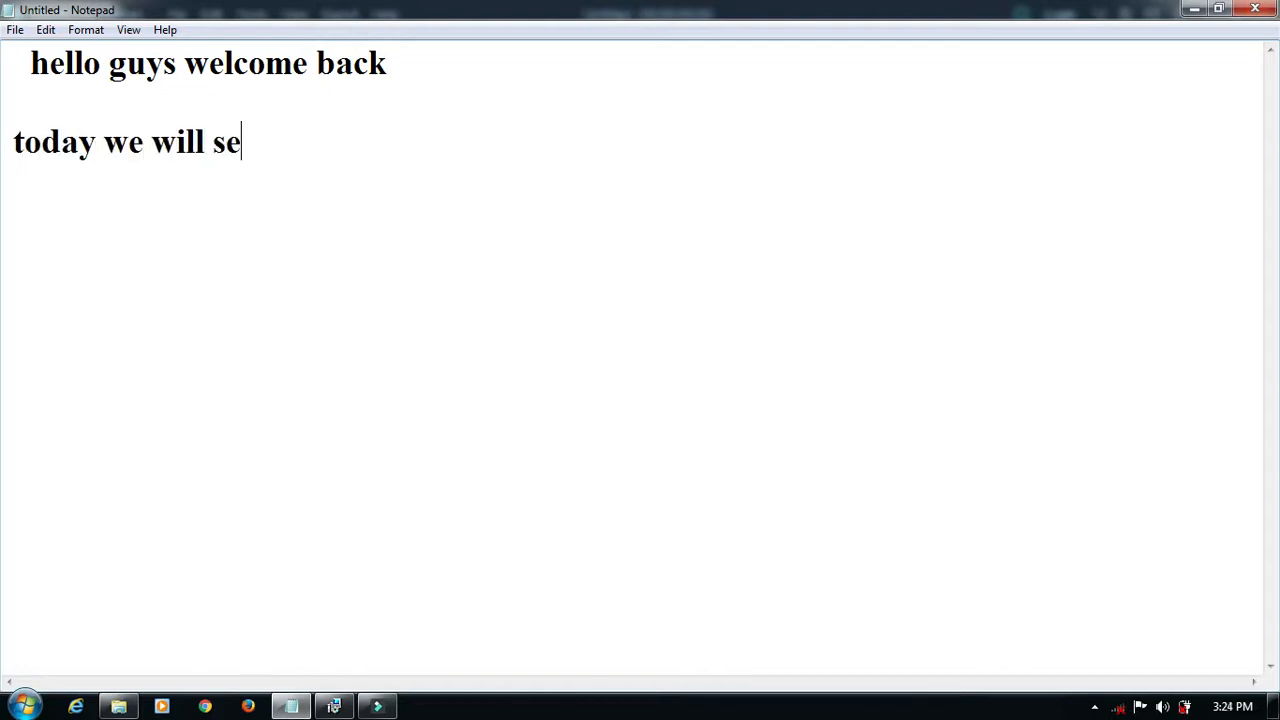
{"action": "type", "text": "e how to install"}
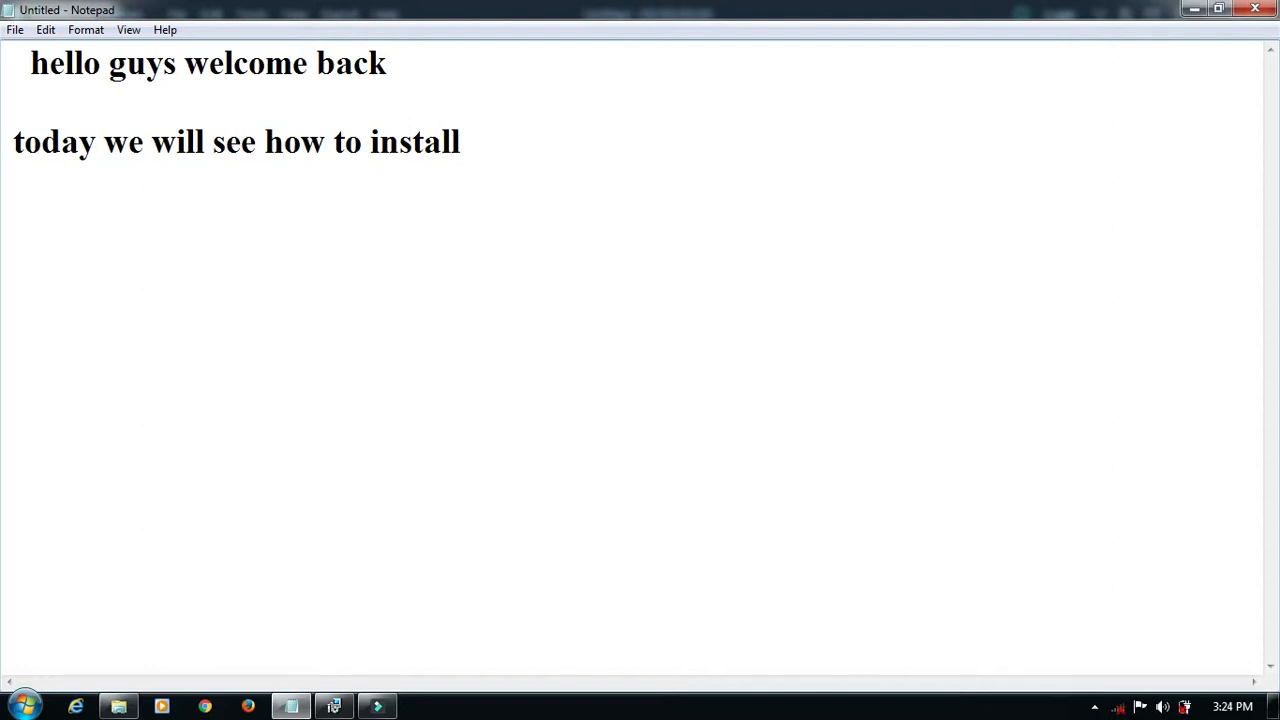
{"action": "type", "text": " NetBeans"}
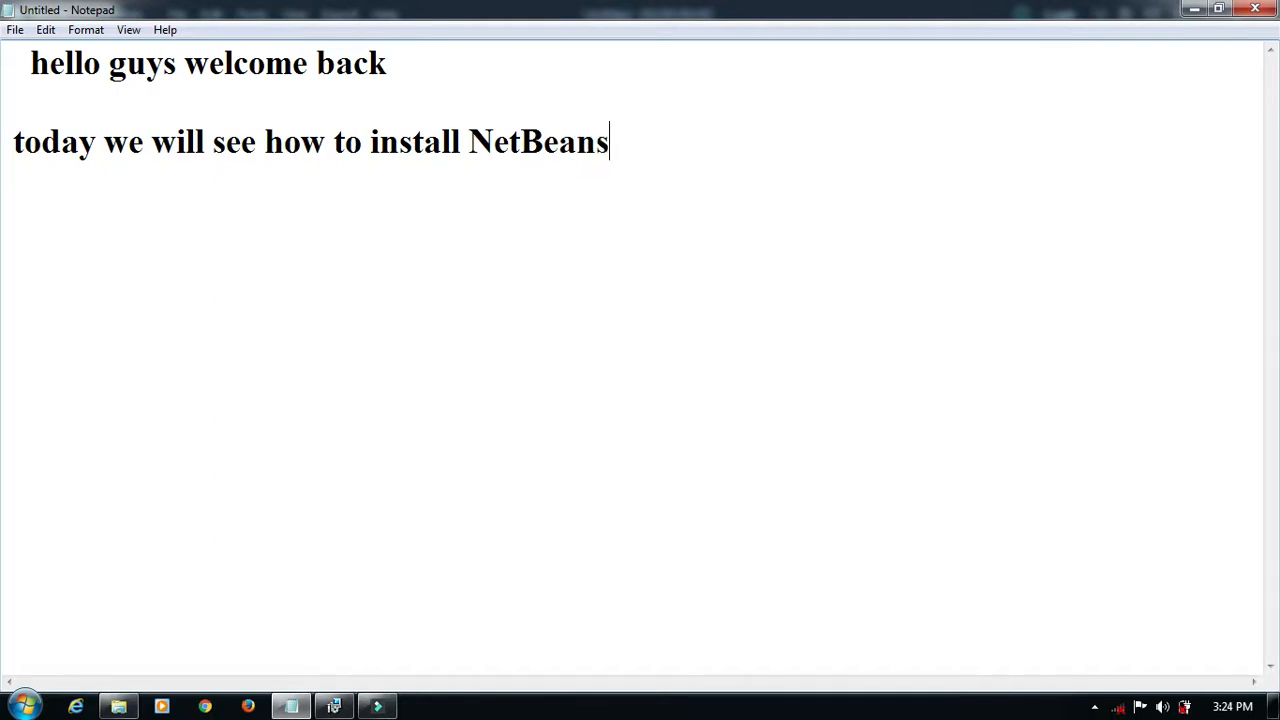
{"action": "type", "text": " on Windows"}
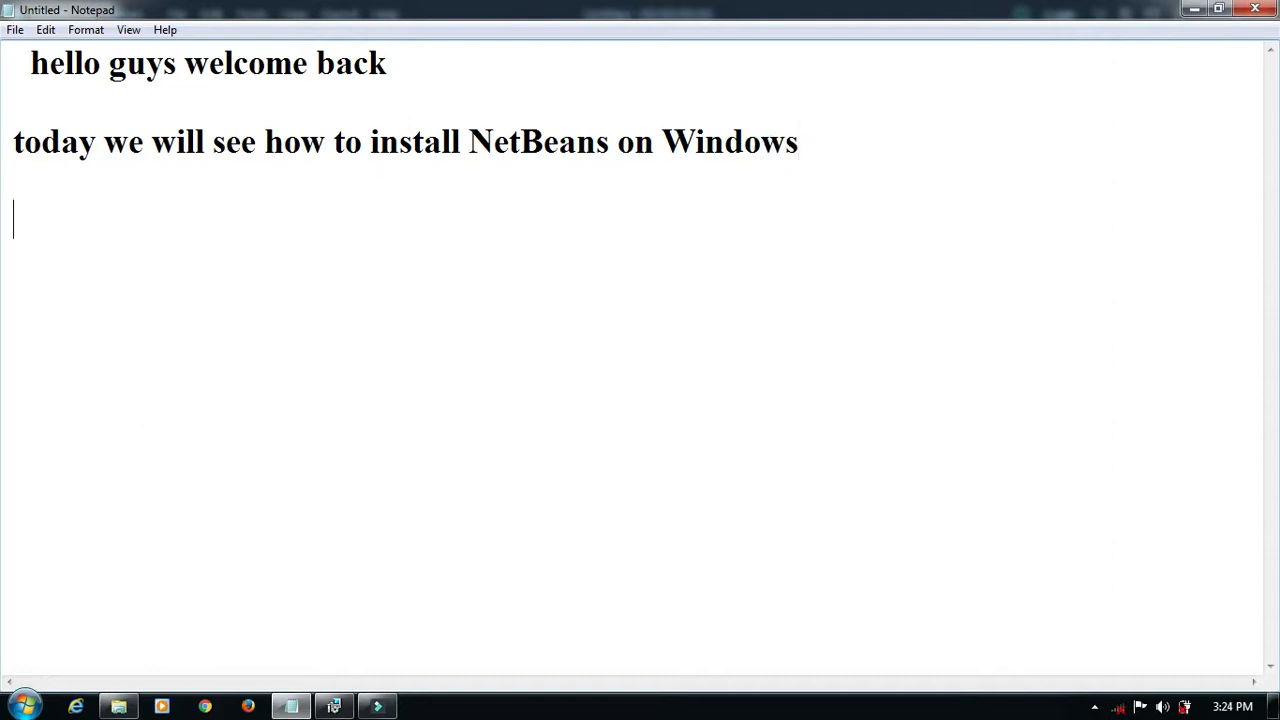
- Add the line "for that first you need to install JDK", separated by a blank line from the text above
{"action": "key", "text": "Return"}
{"action": "key", "text": "Return"}
{"action": "type", "text": "for t"}
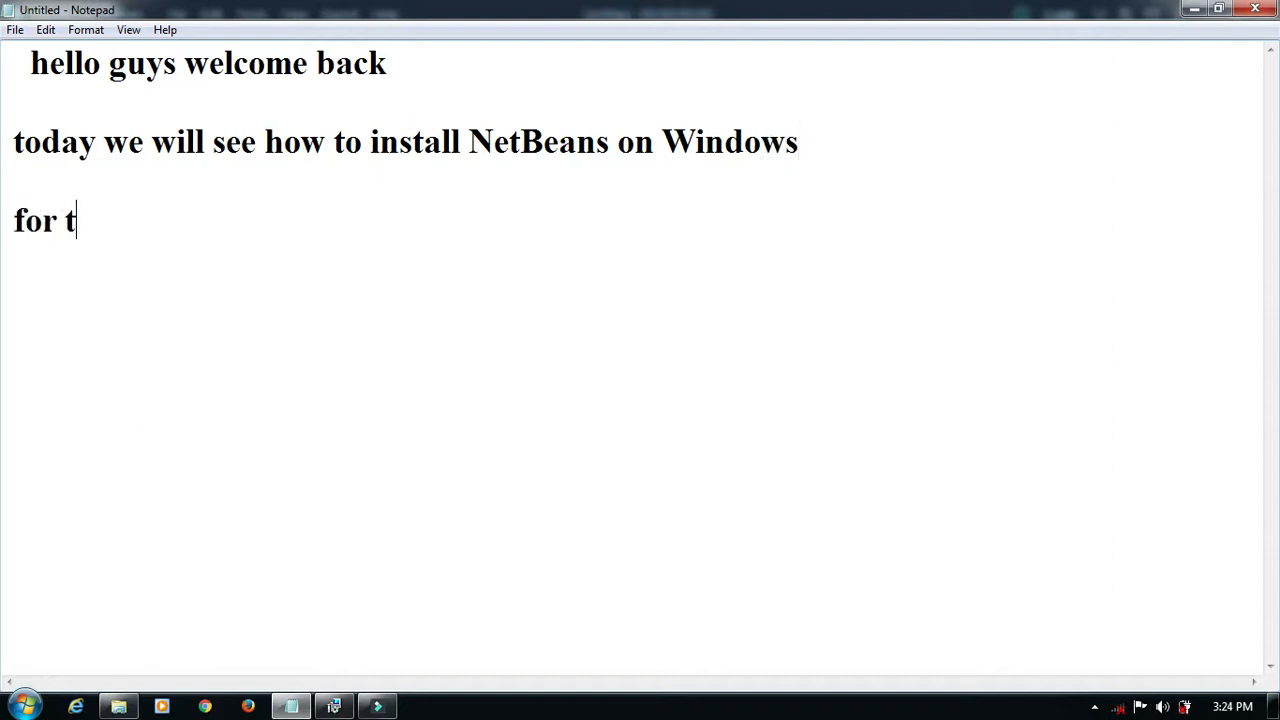
{"action": "type", "text": "hat fir"}
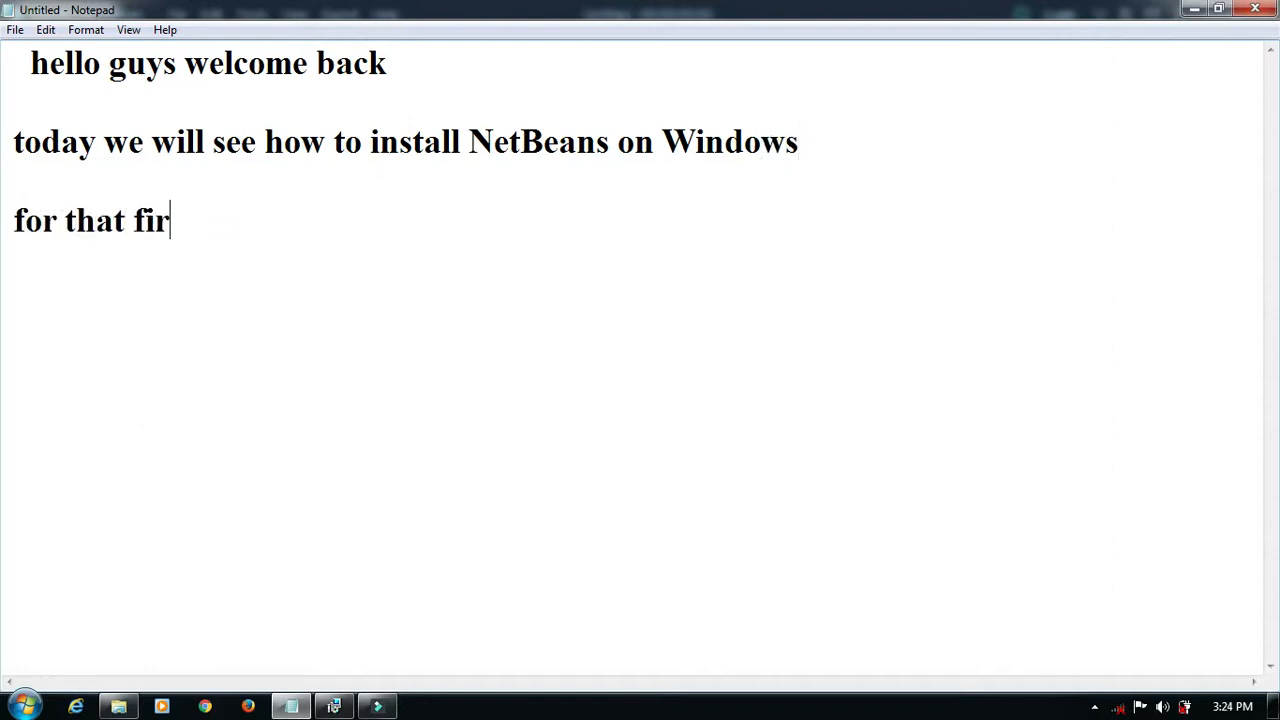
{"action": "type", "text": "st you need"}
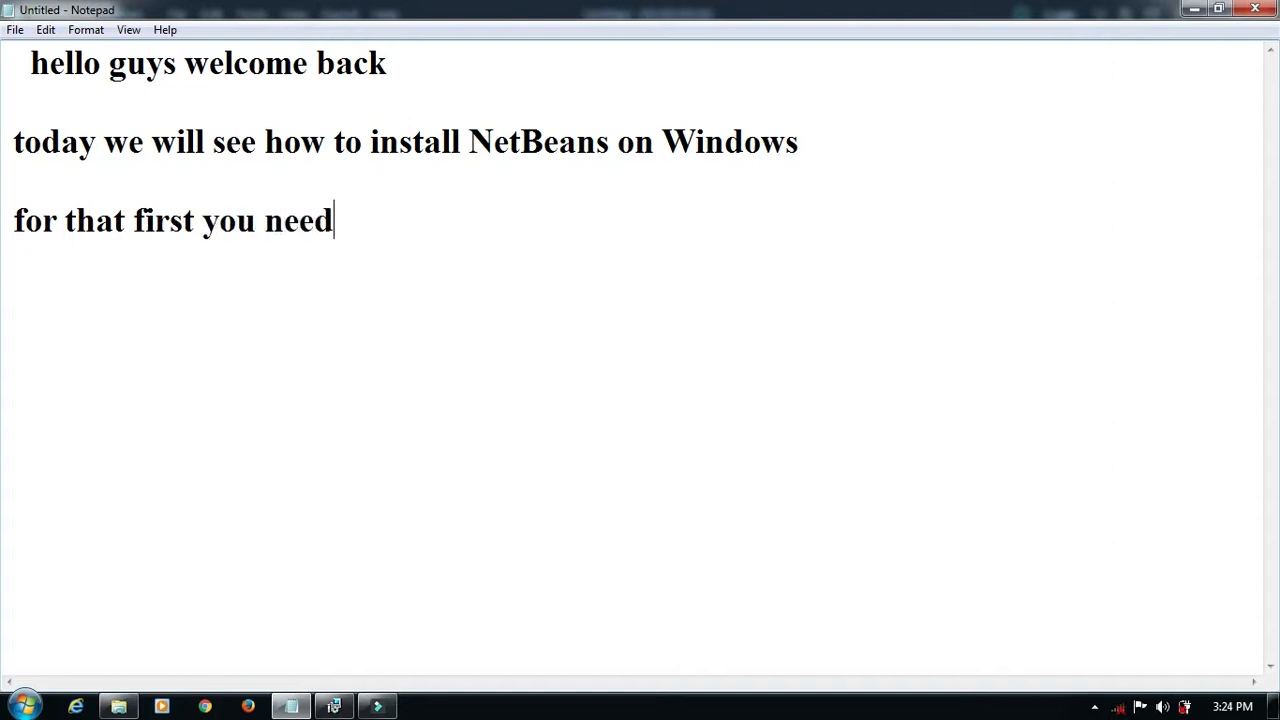
{"action": "type", "text": " to install"}
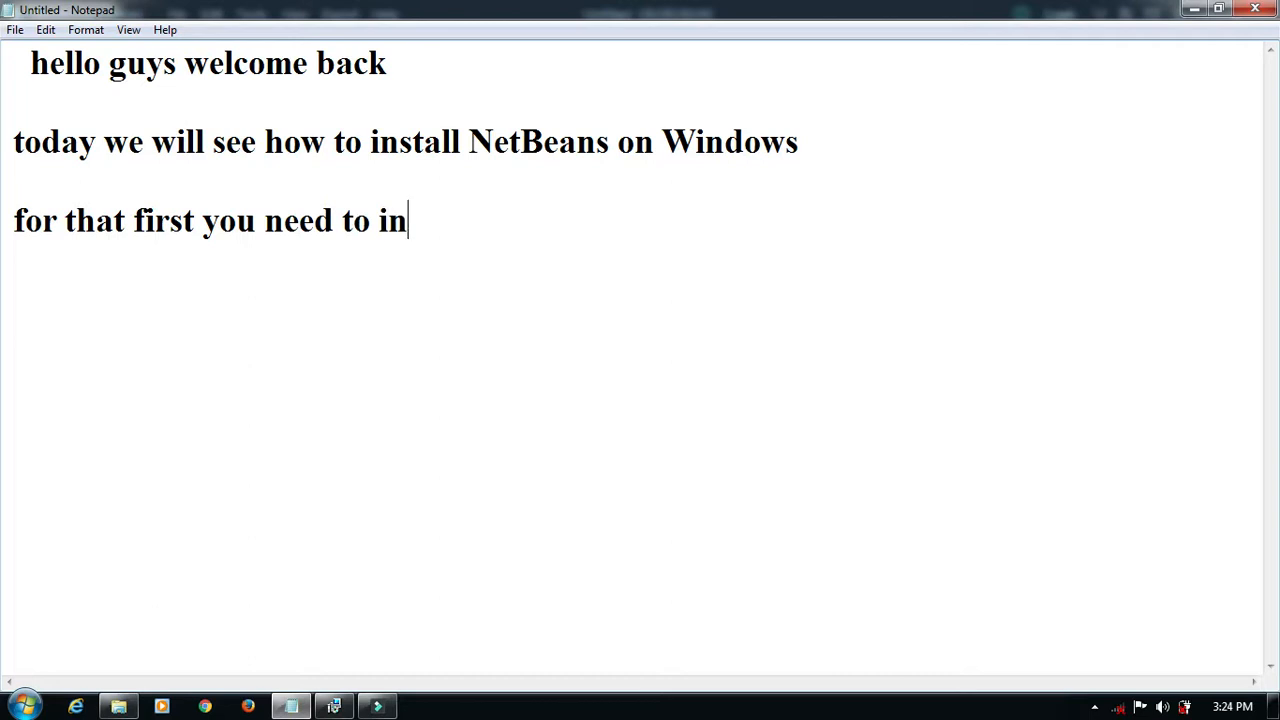
{"action": "type", "text": " JDK"}
- Add the line "in previous vedio we learn how to install JDK" directly below the JDK requirement
{"action": "key", "text": "Return"}
{"action": "type", "text": "in"}
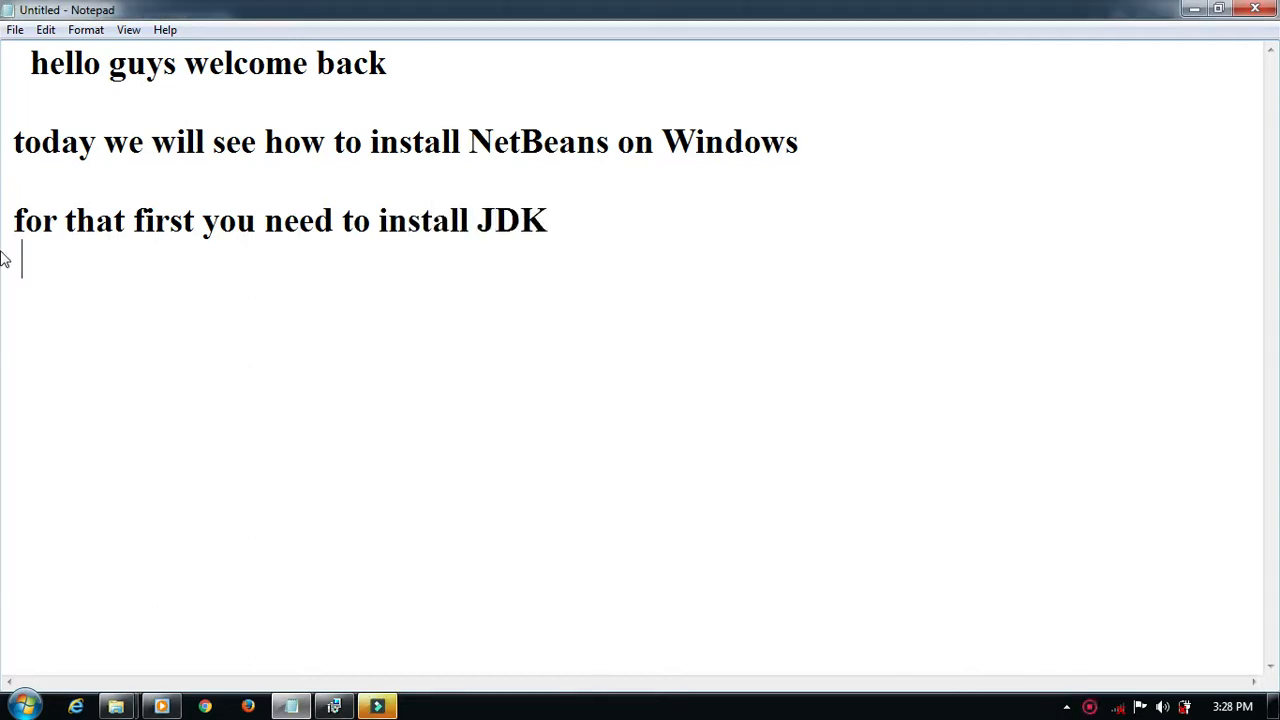
{"action": "type", "text": " pre"}
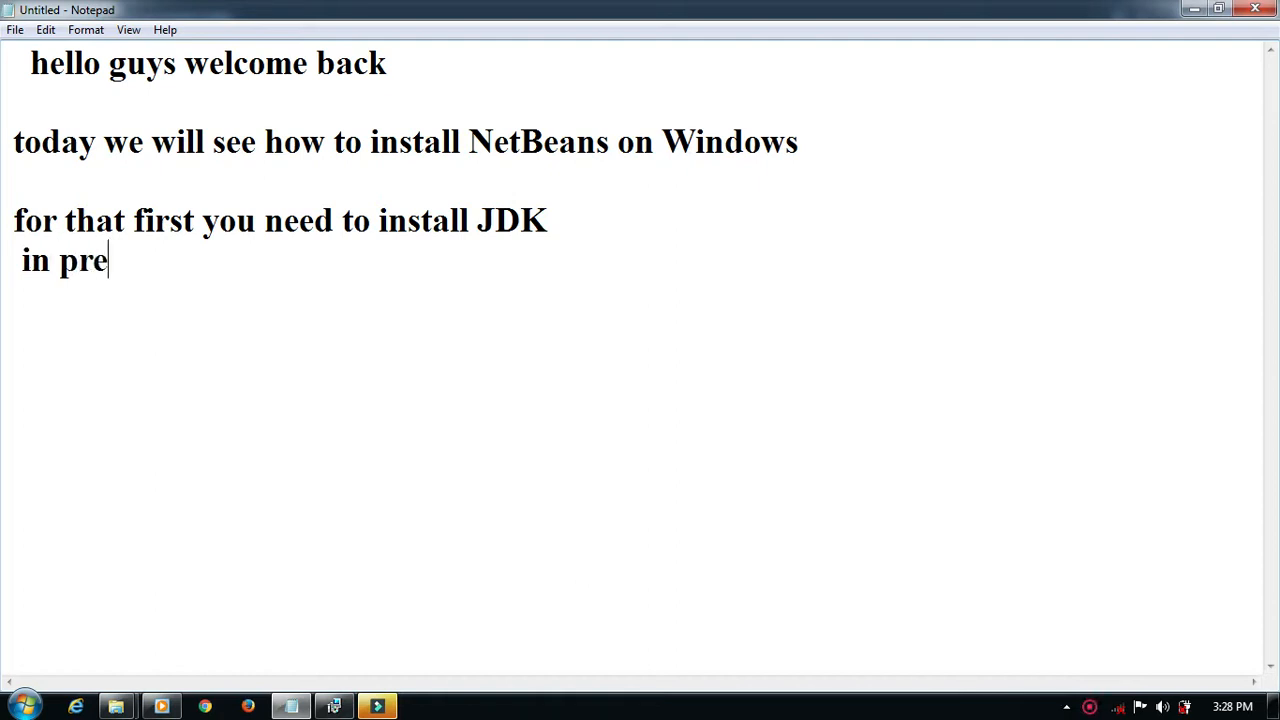
{"action": "type", "text": "vious "}
{"action": "type", "text": "vedio we"}
{"action": "type", "text": " lr"}
{"action": "type", "text": "earn h"}
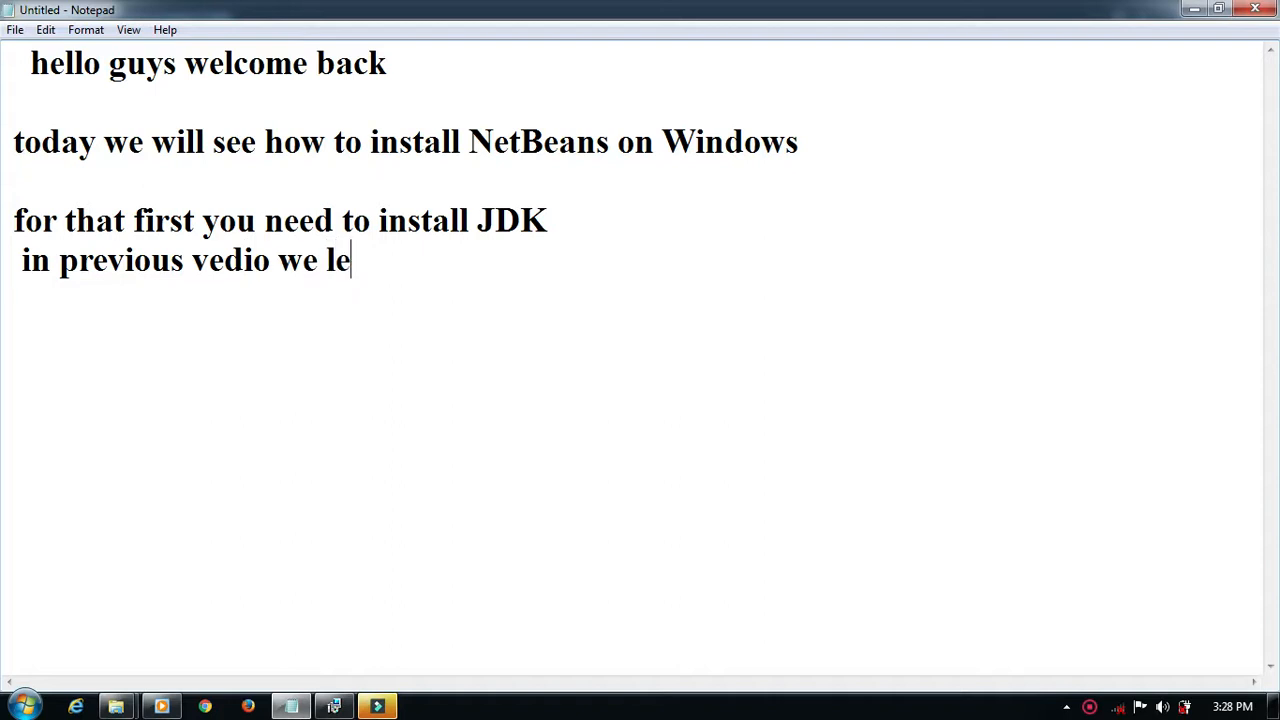
{"action": "type", "text": "ow"}
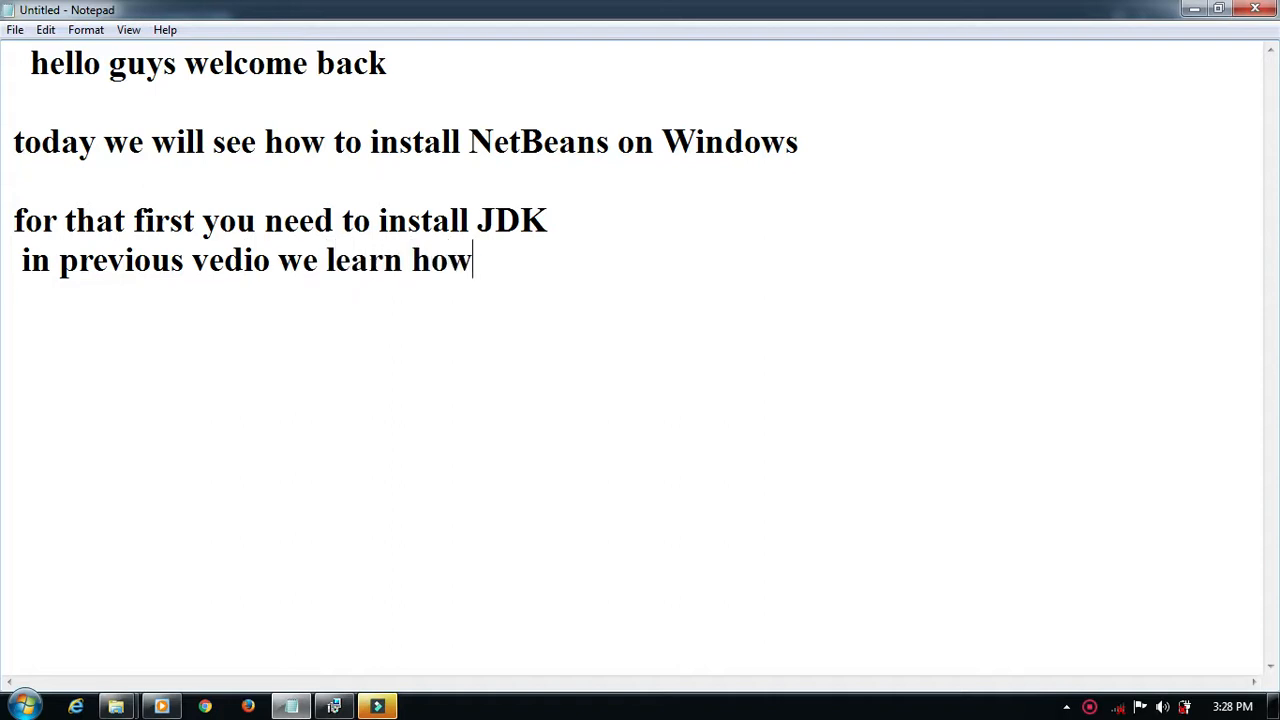
{"action": "type", "text": " to ins"}
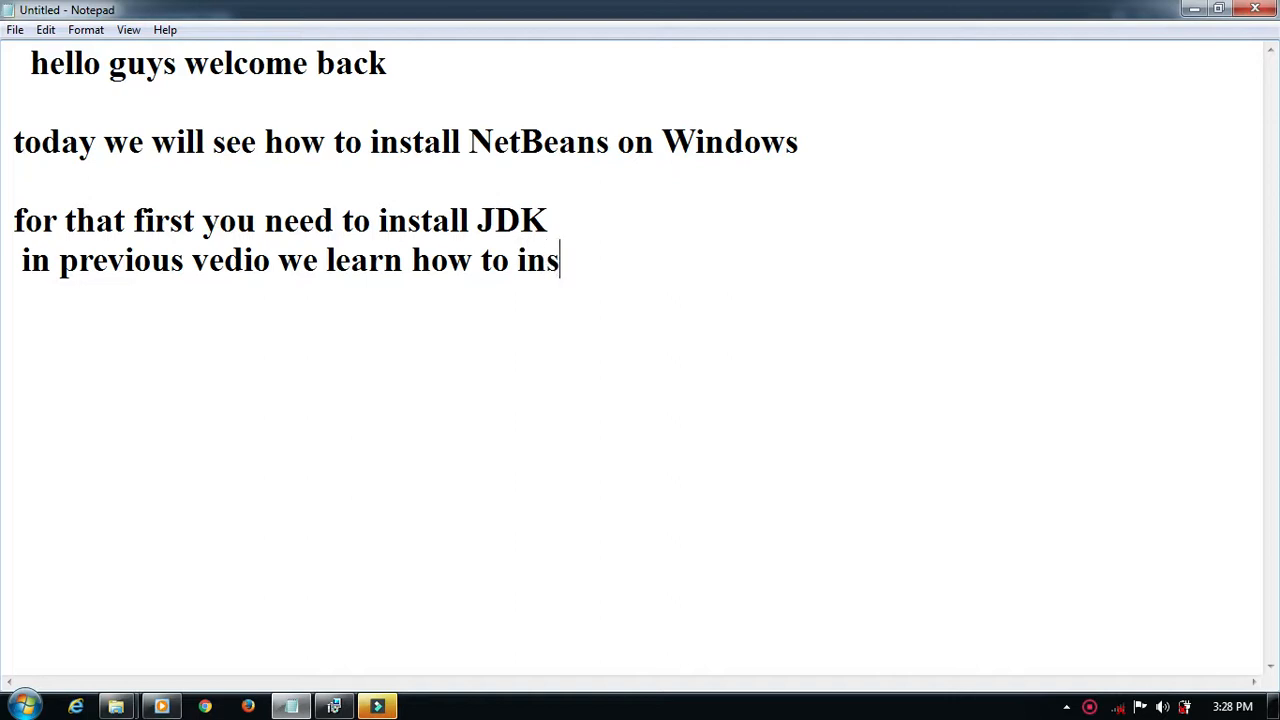
{"action": "type", "text": "tall JDK"}
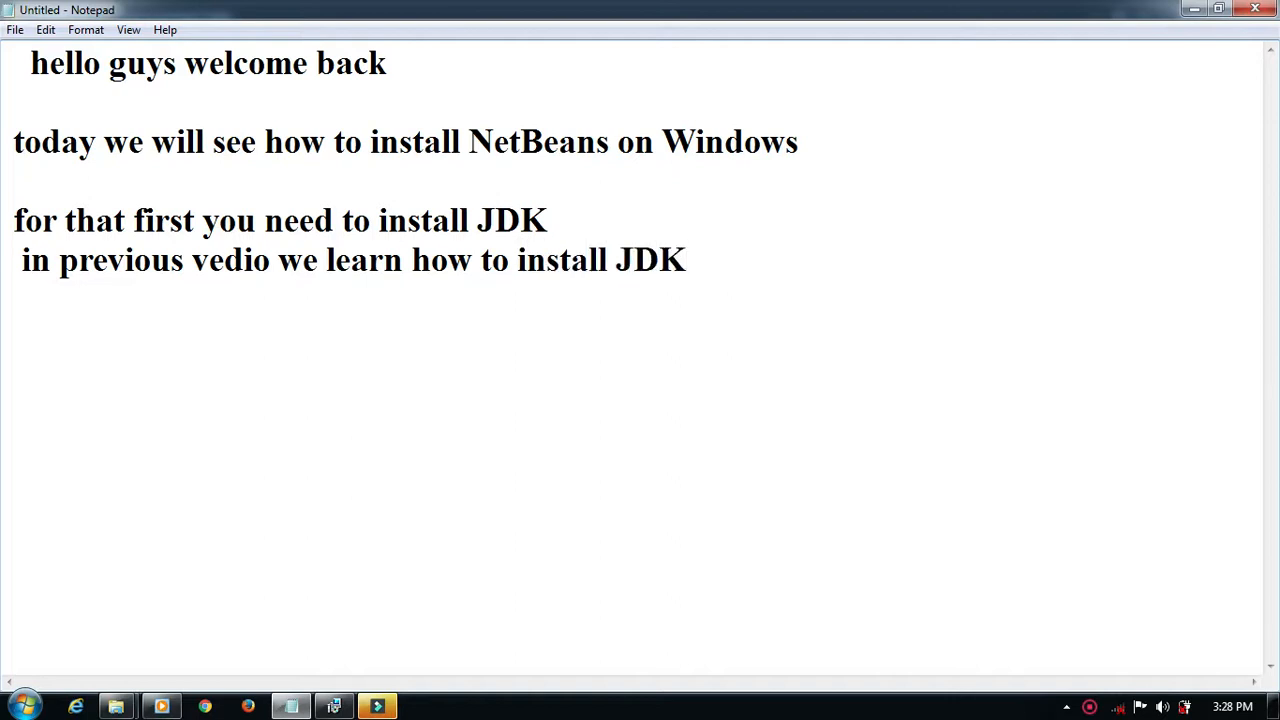
- Add the separate lines "so lets start" and "first open browser and type netbeans", with blank lines between them
{"action": "key", "text": "Return"}
{"action": "key", "text": "Return"}
{"action": "type", "text": "so lets sta"}
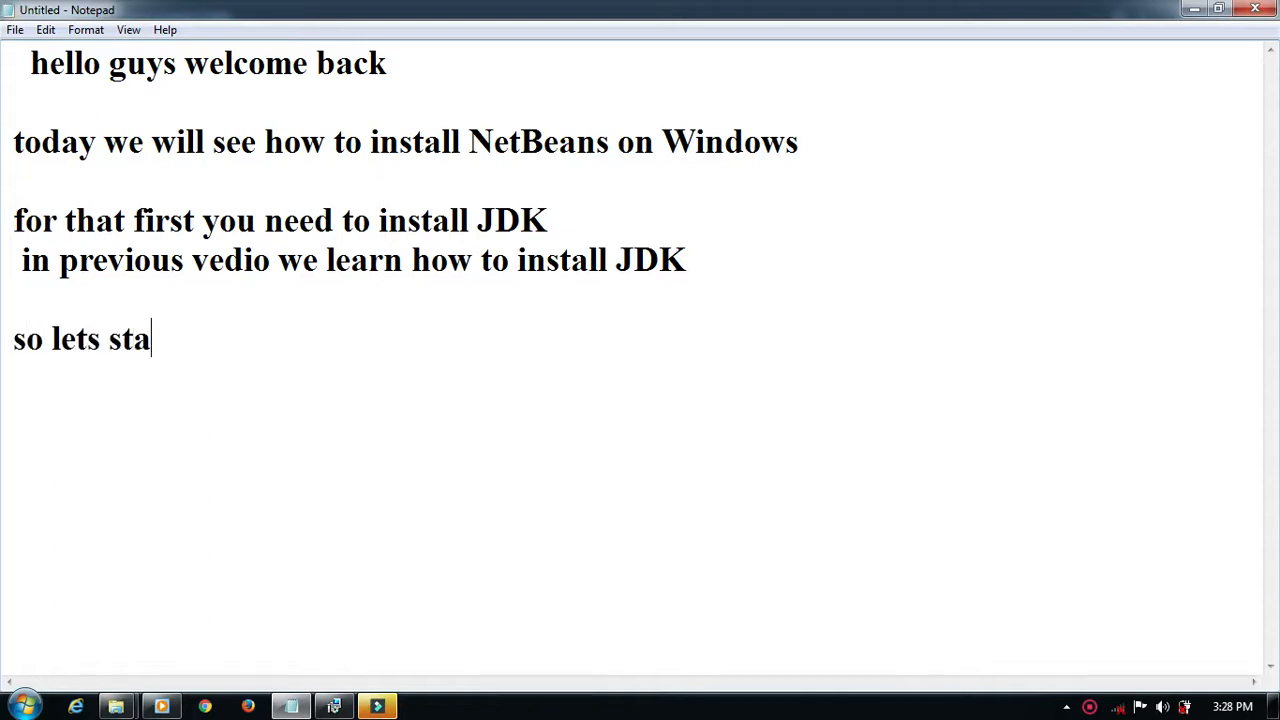
{"action": "type", "text": "rt  firs"}
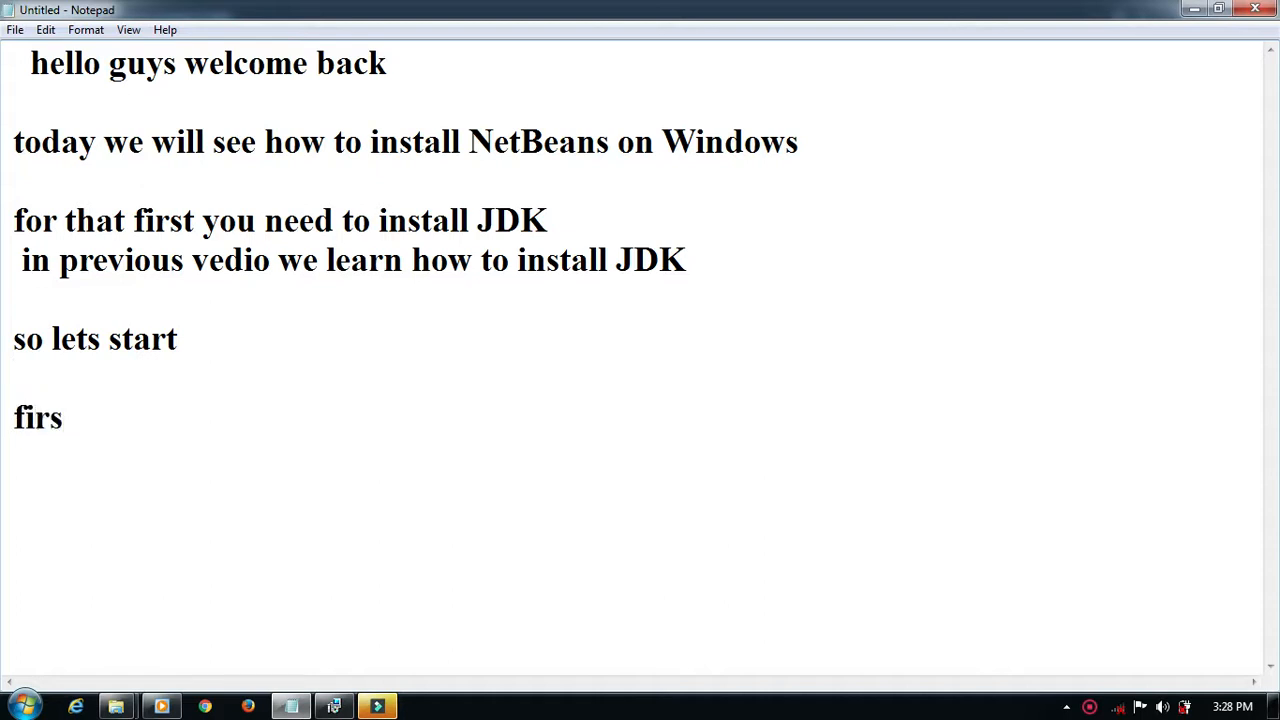
{"action": "type", "text": "t ope"}
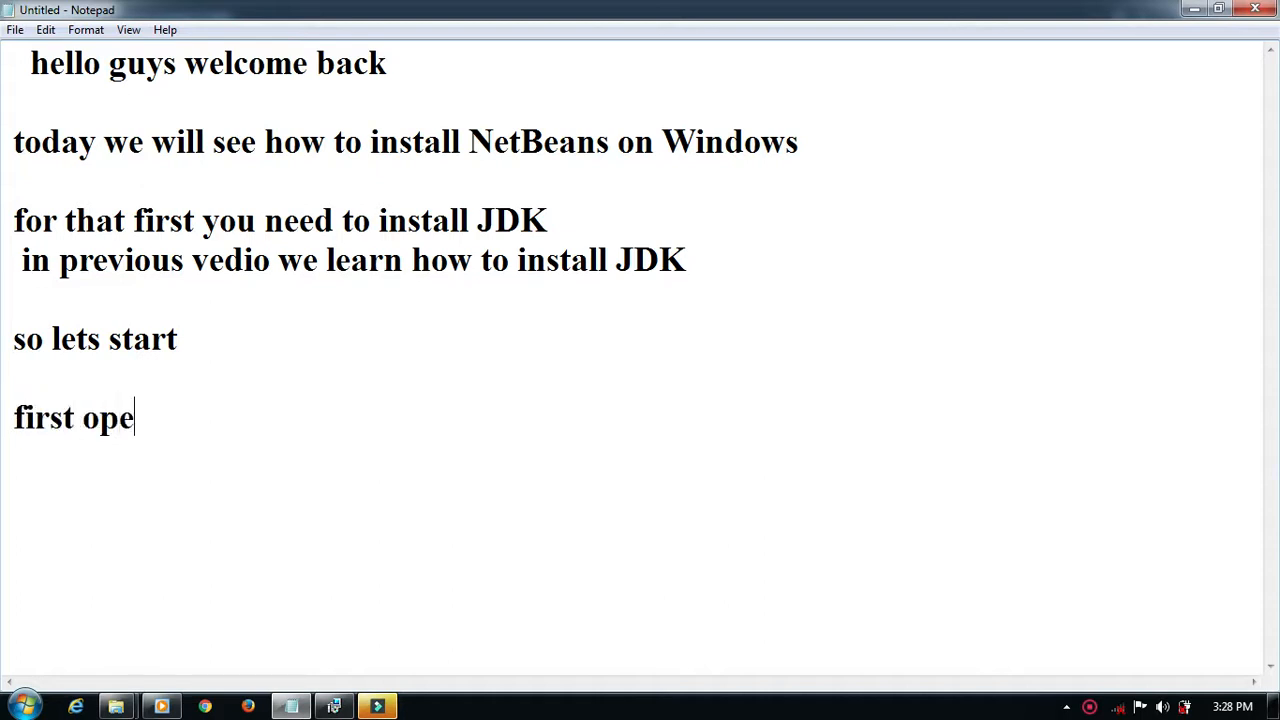
{"action": "type", "text": "n browser and type"}
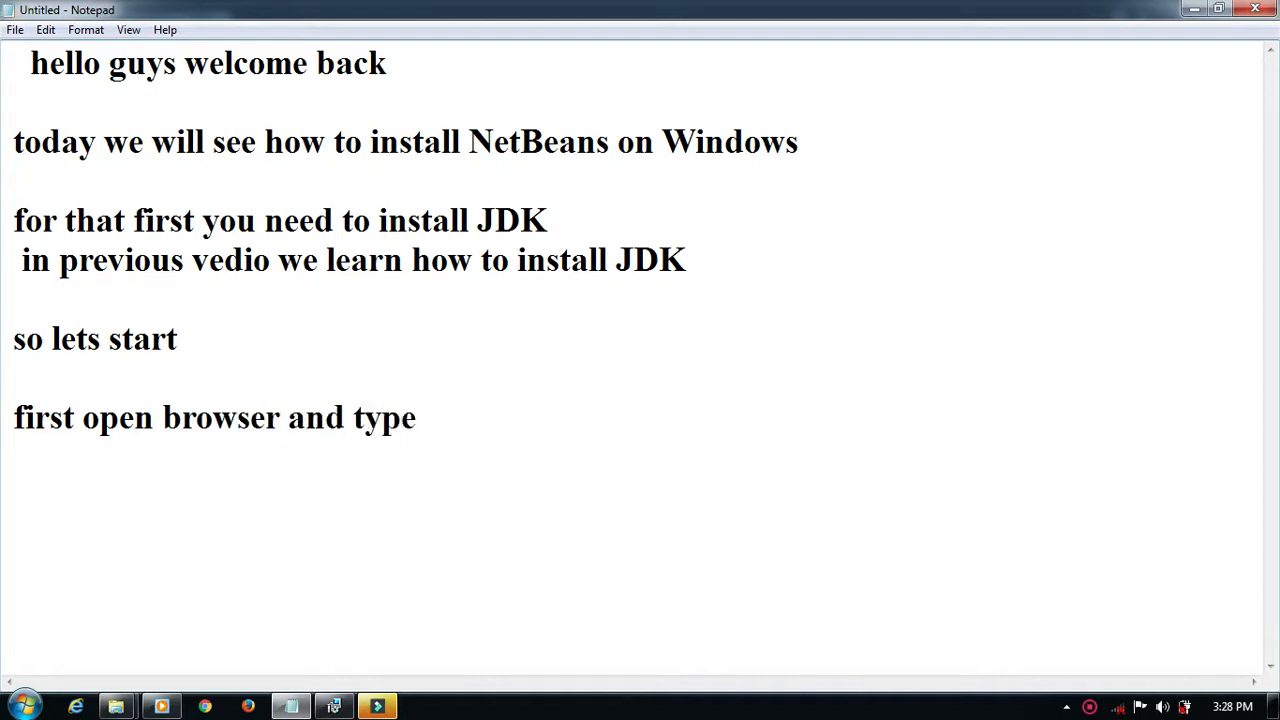
{"action": "type", "text": " netbeans"}
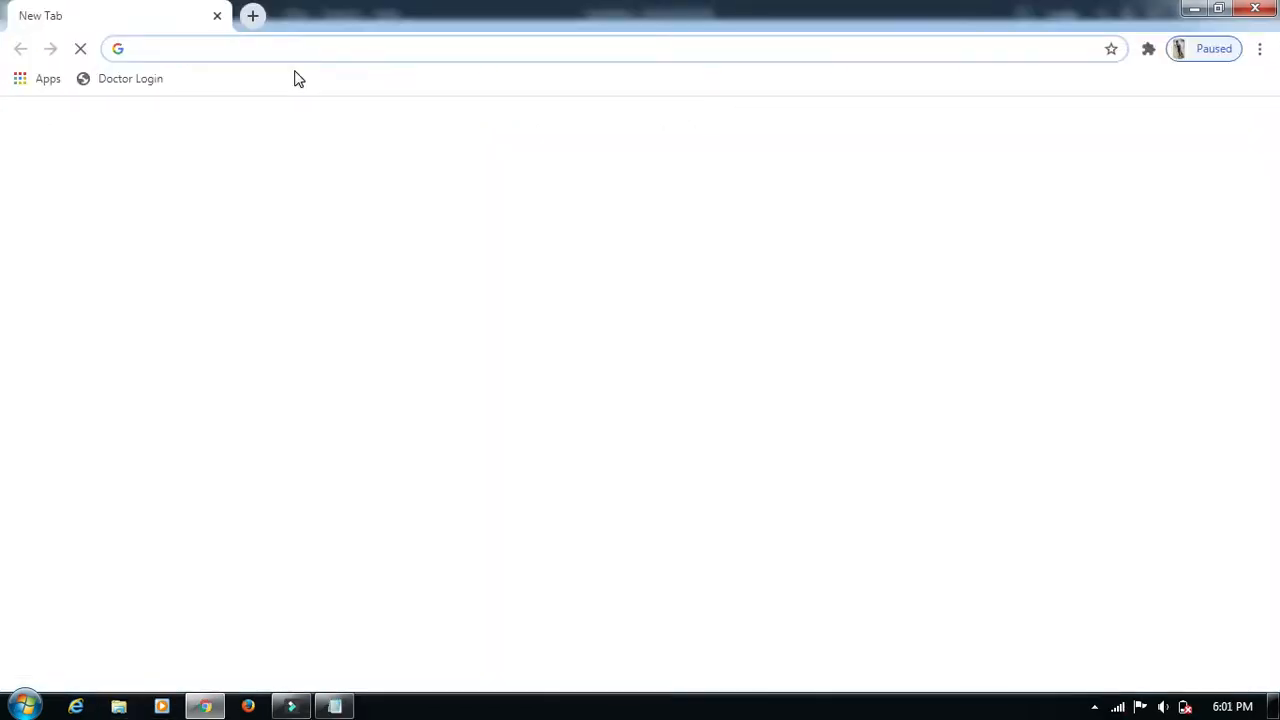
- In Chrome, search Google for "netbeans" and open the Welcome to NetBeans result at netbeans.org
{"action": "type", "text": "netbeans"}
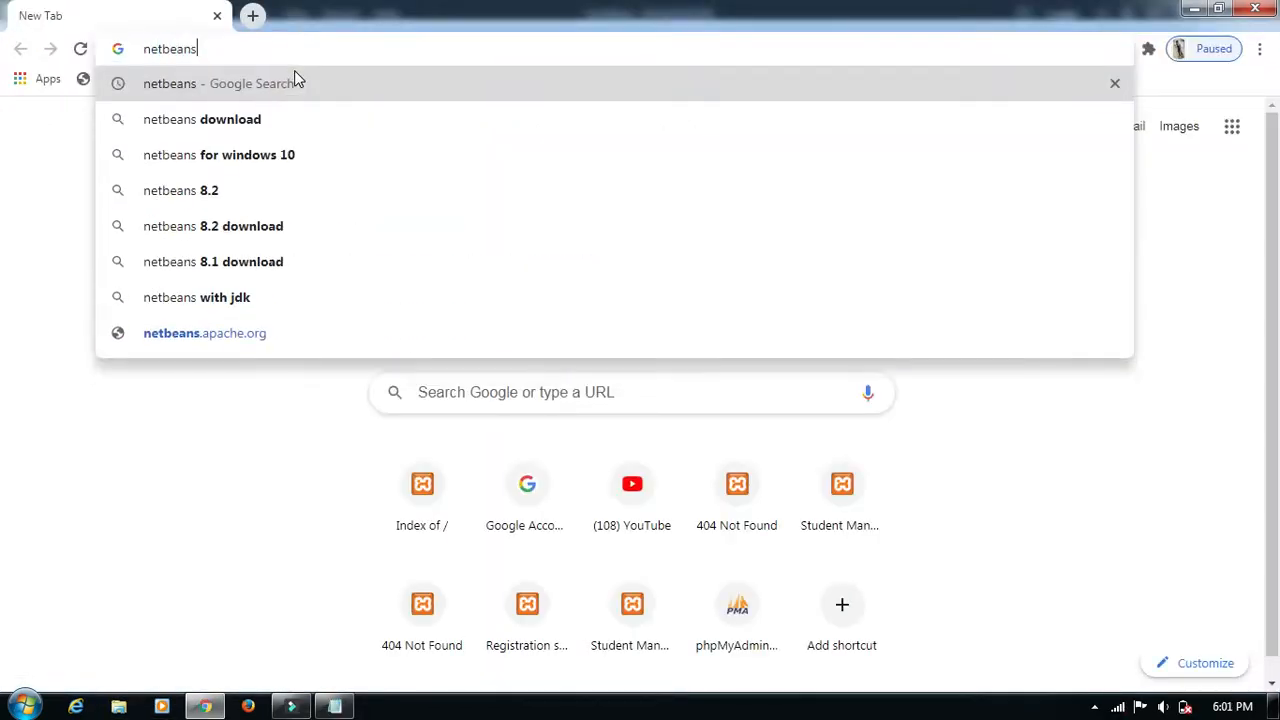
{"action": "key", "text": "Return"}
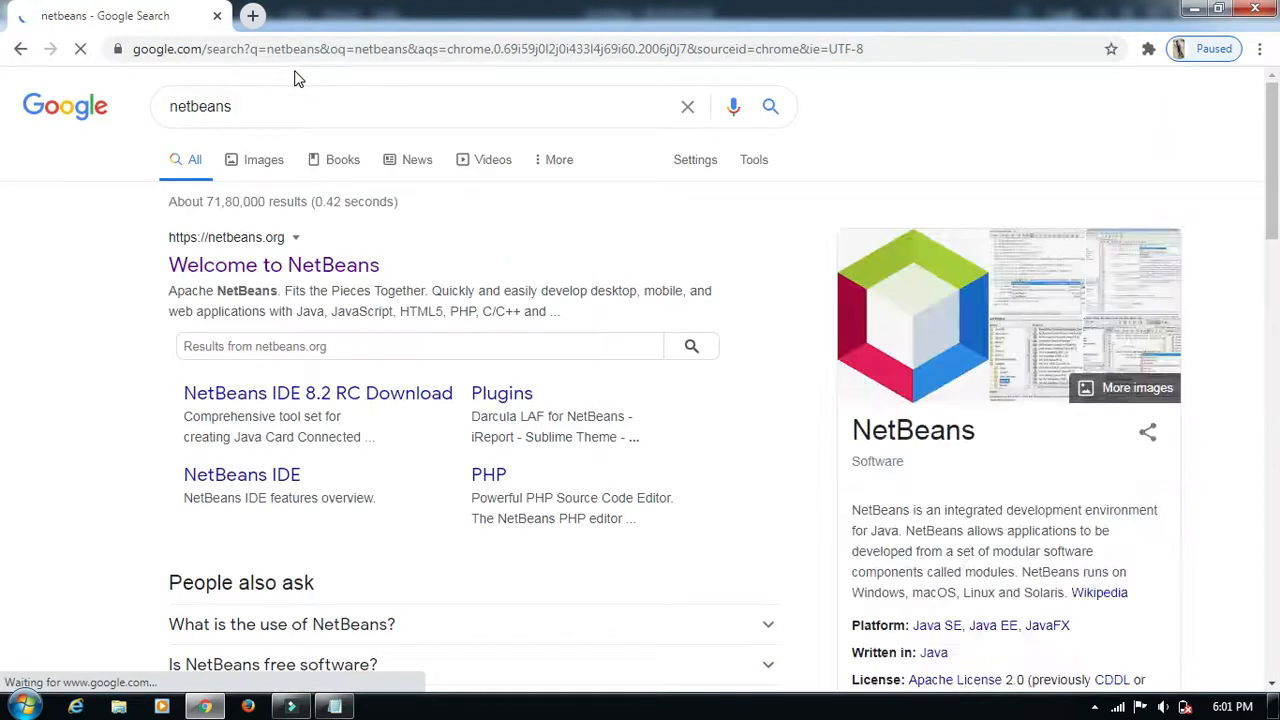
{"action": "left_click", "coordinate": [326, 262]}
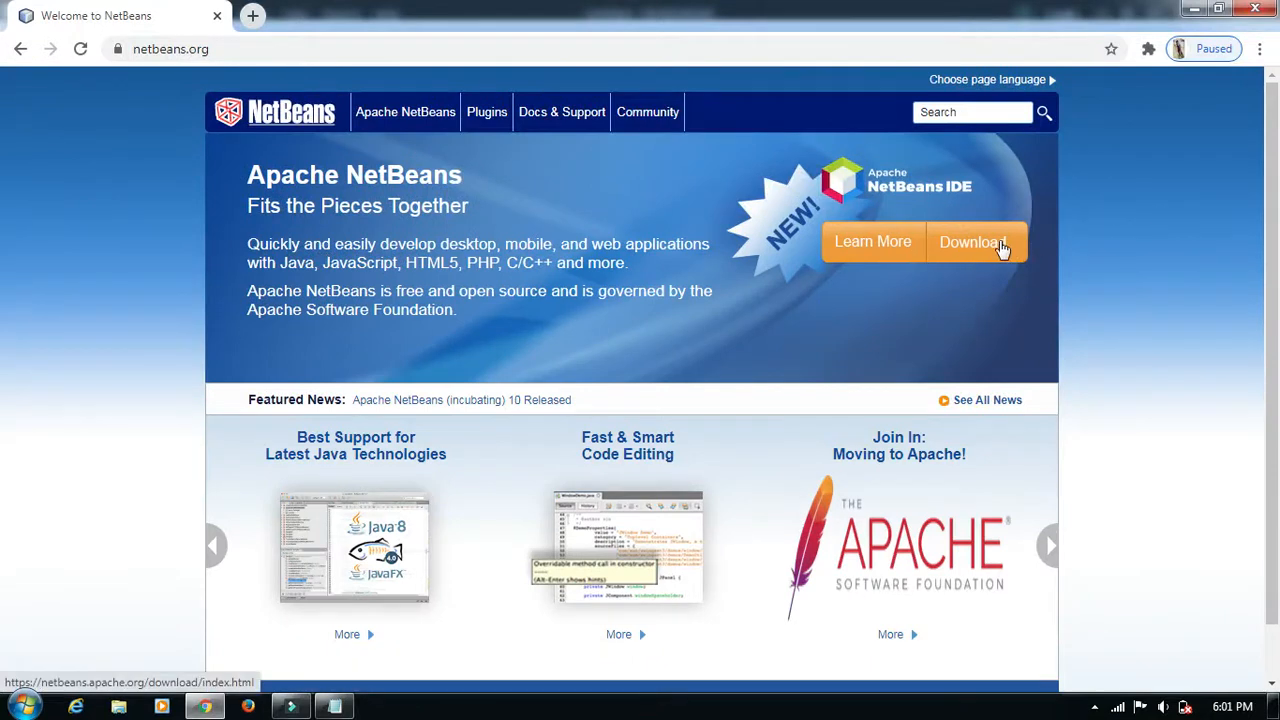
- Go to the Apache NetBeans releases and open the download page of Apache NetBeans 12 LTS (NB 12.0)
{"action": "left_click", "coordinate": [970, 246]}
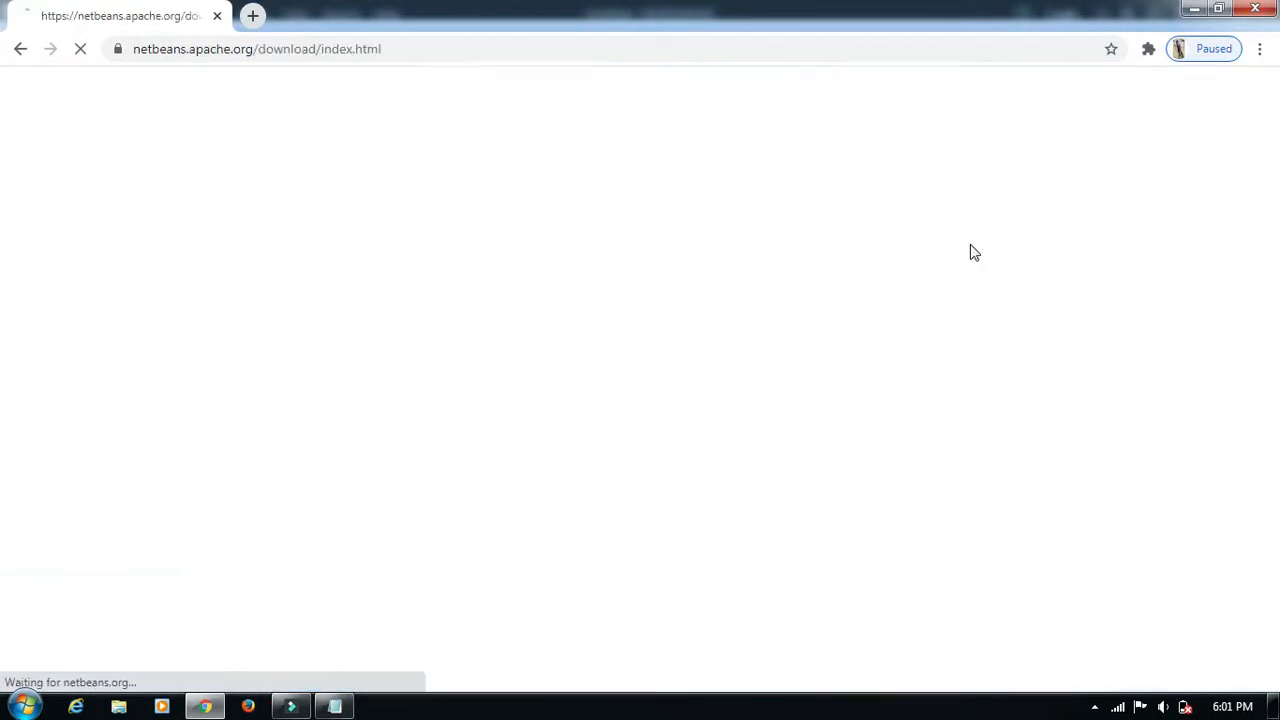
{"action": "left_click_drag", "start_coordinate": [1274, 215], "coordinate": [1274, 345]}
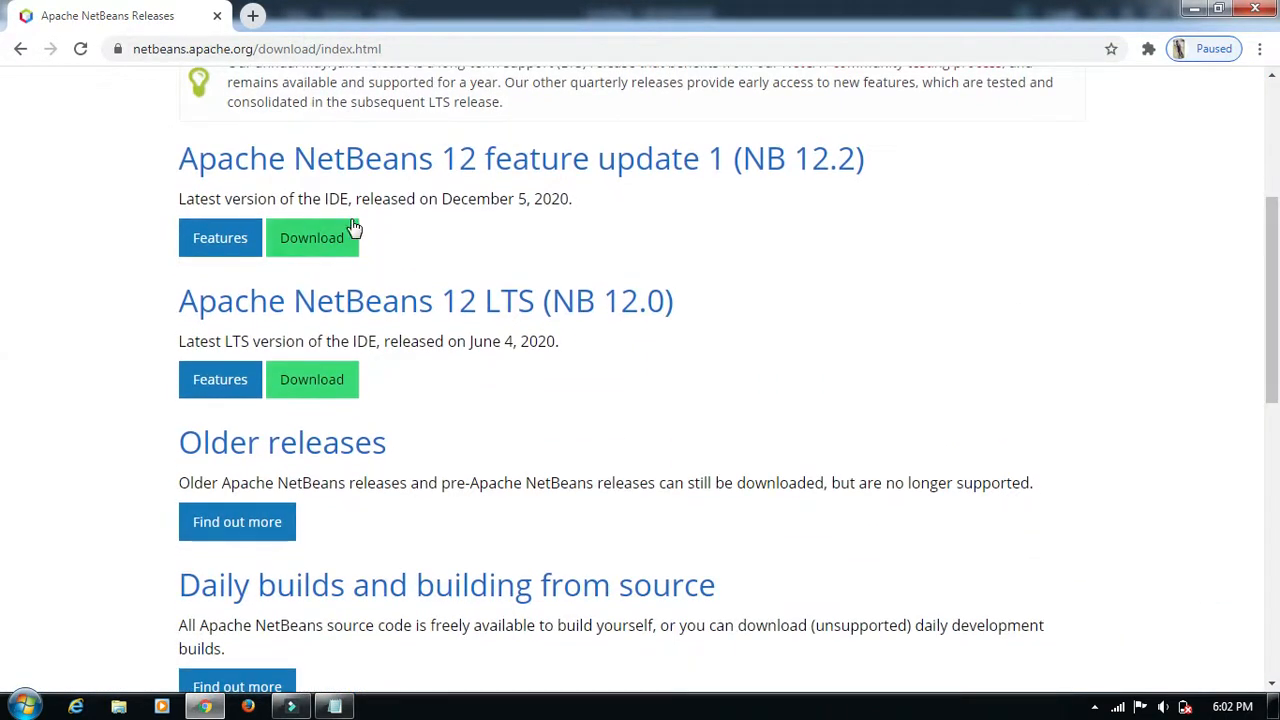
{"action": "left_click", "coordinate": [322, 396]}
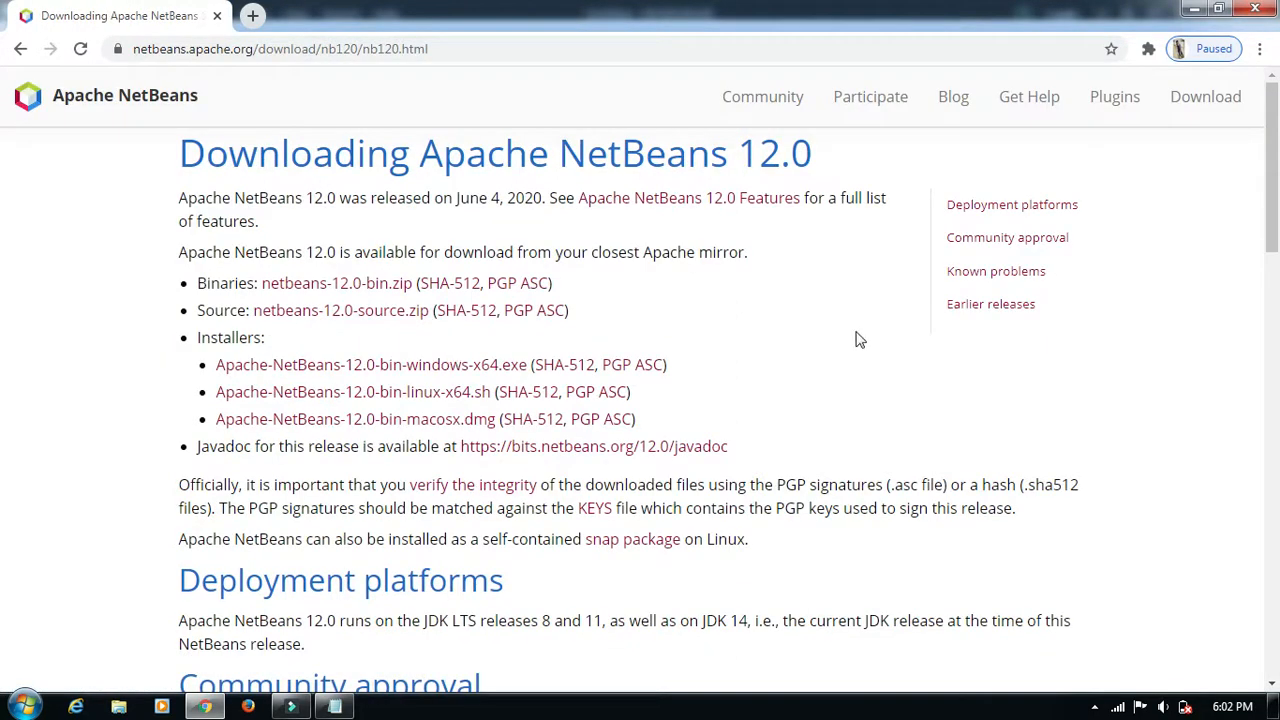
- Download the netbeans-12.0-bin.zip binaries from the suggested mirror site and open the browser's downloads list
{"action": "left_click", "coordinate": [303, 296]}
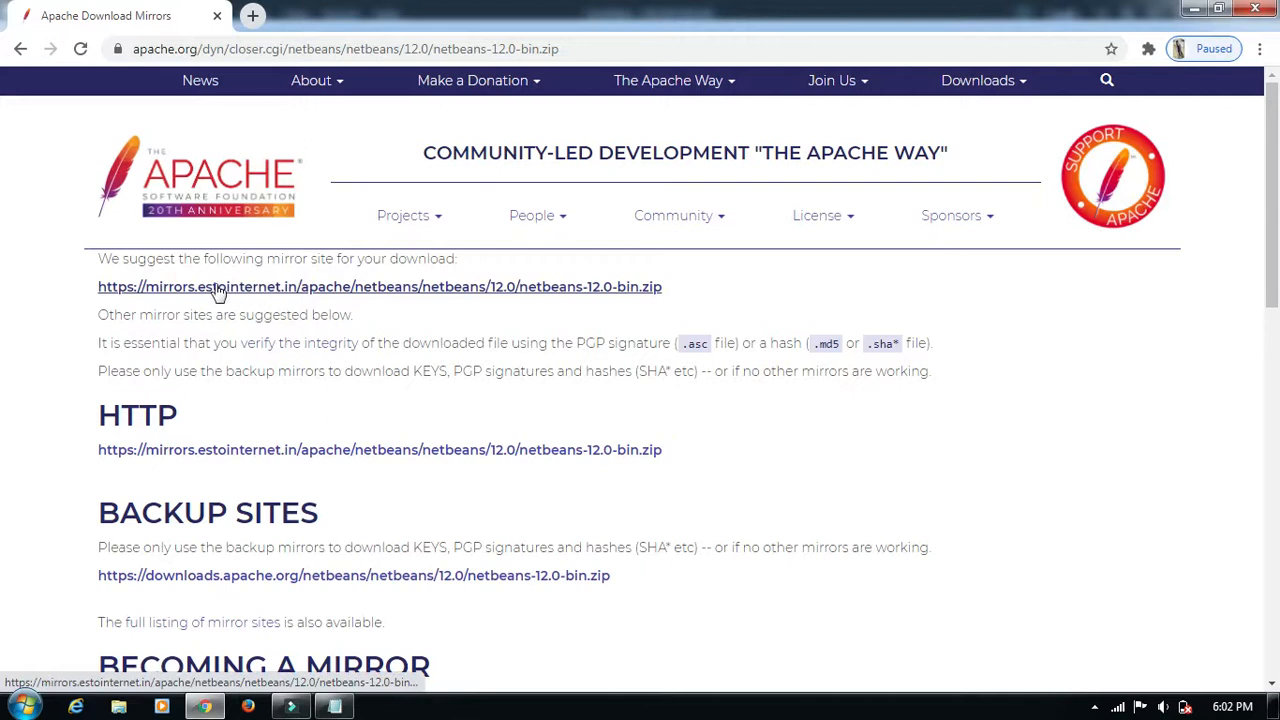
{"action": "left_click", "coordinate": [323, 287]}
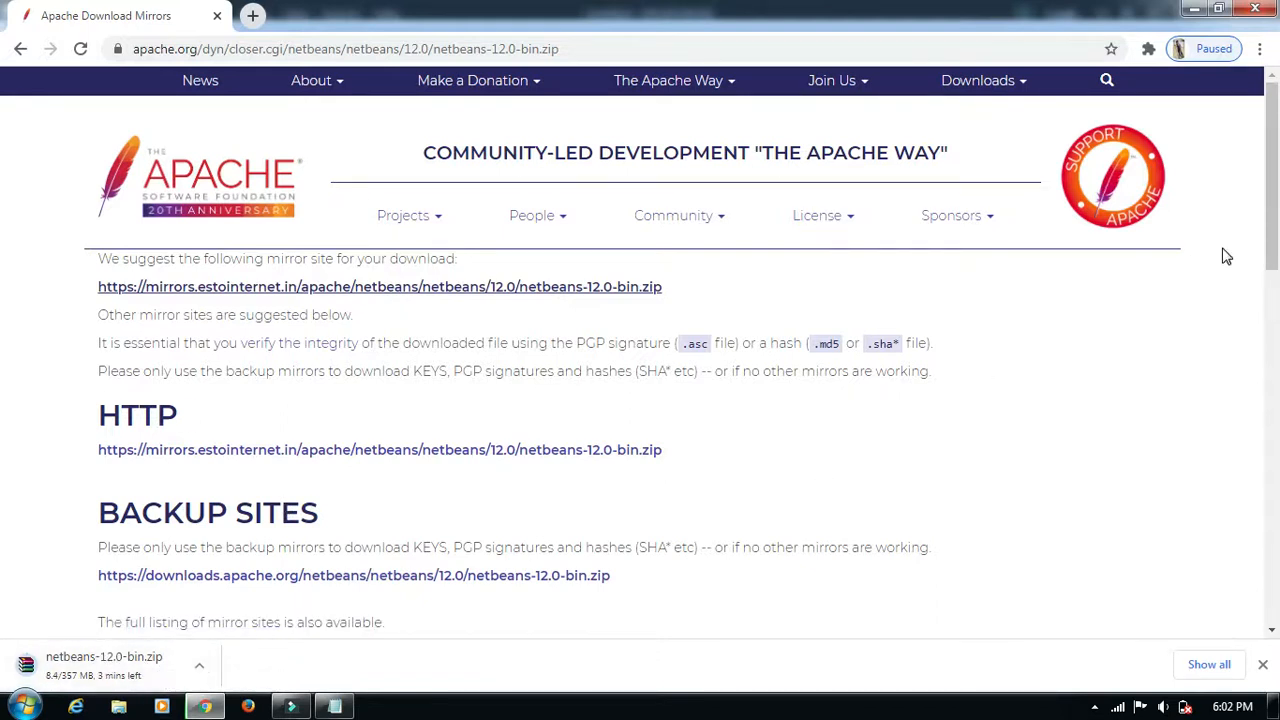
{"action": "left_click", "coordinate": [1263, 49]}
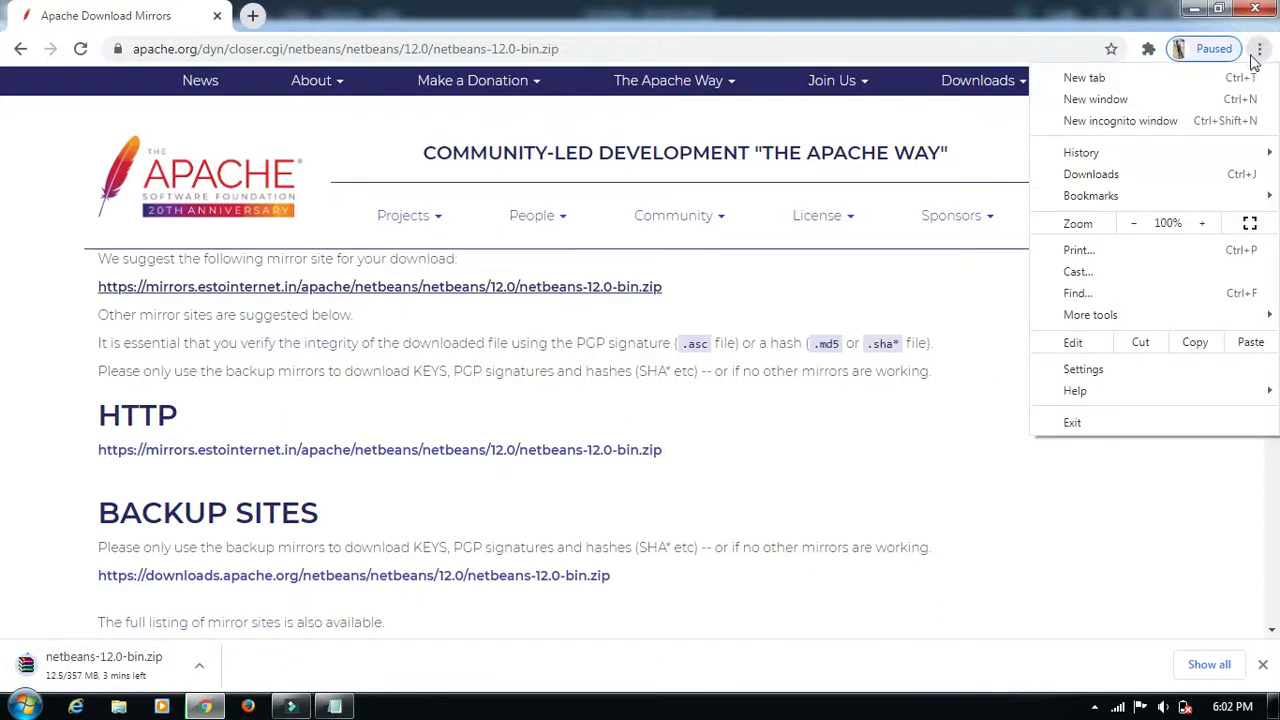
{"action": "left_click", "coordinate": [1118, 171]}
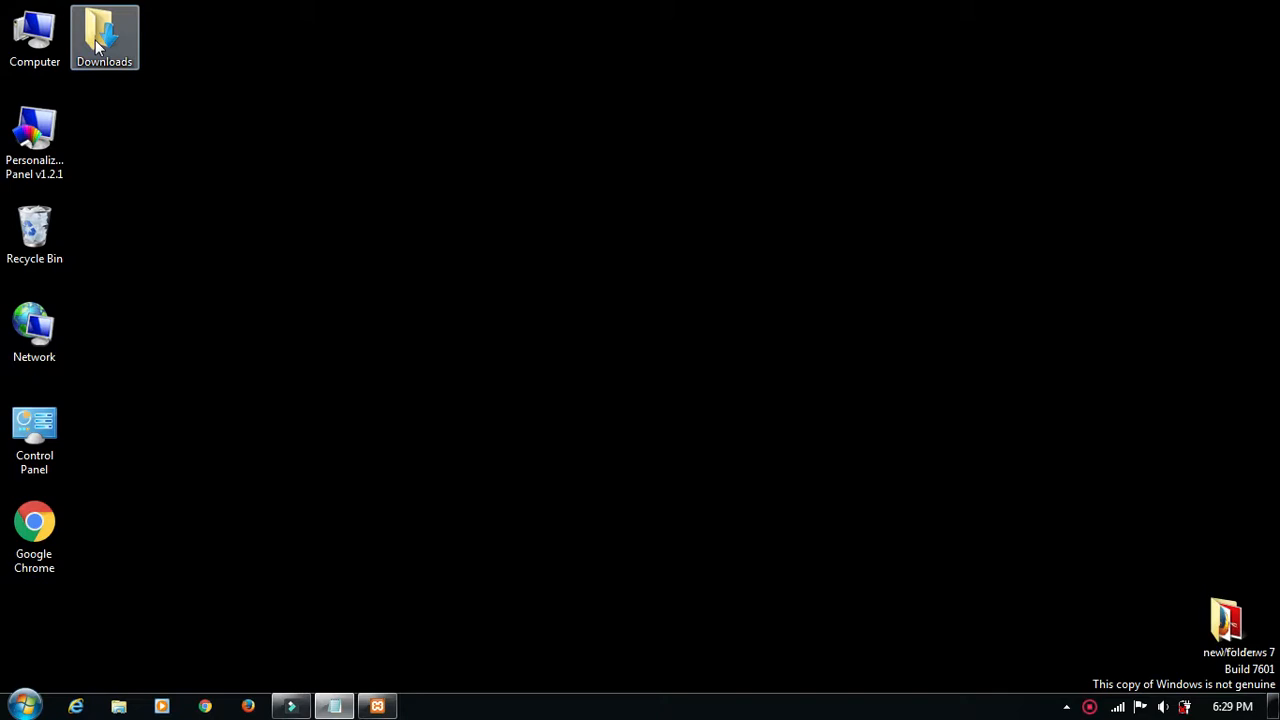
- Extract the netbeans-12.0-bin archive from the Downloads folder to the Desktop and minimize the folder window
{"action": "double_click", "coordinate": [95, 40]}
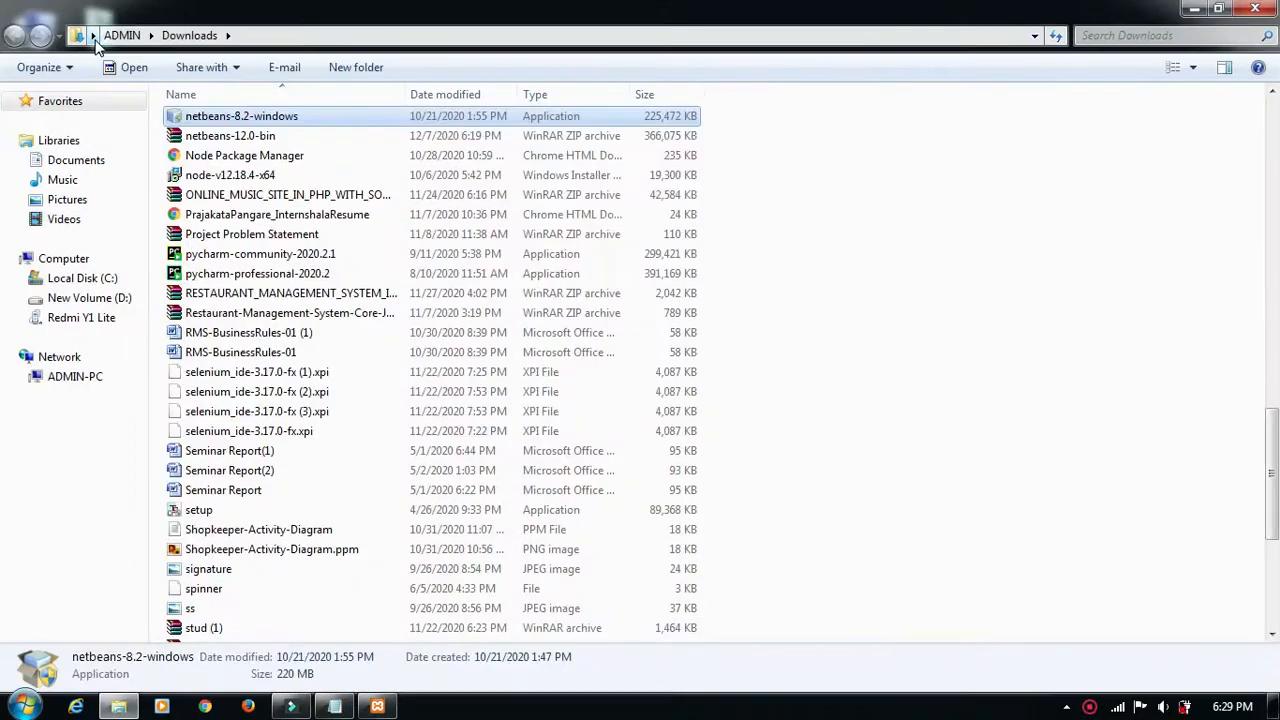
{"action": "left_click", "coordinate": [288, 139]}
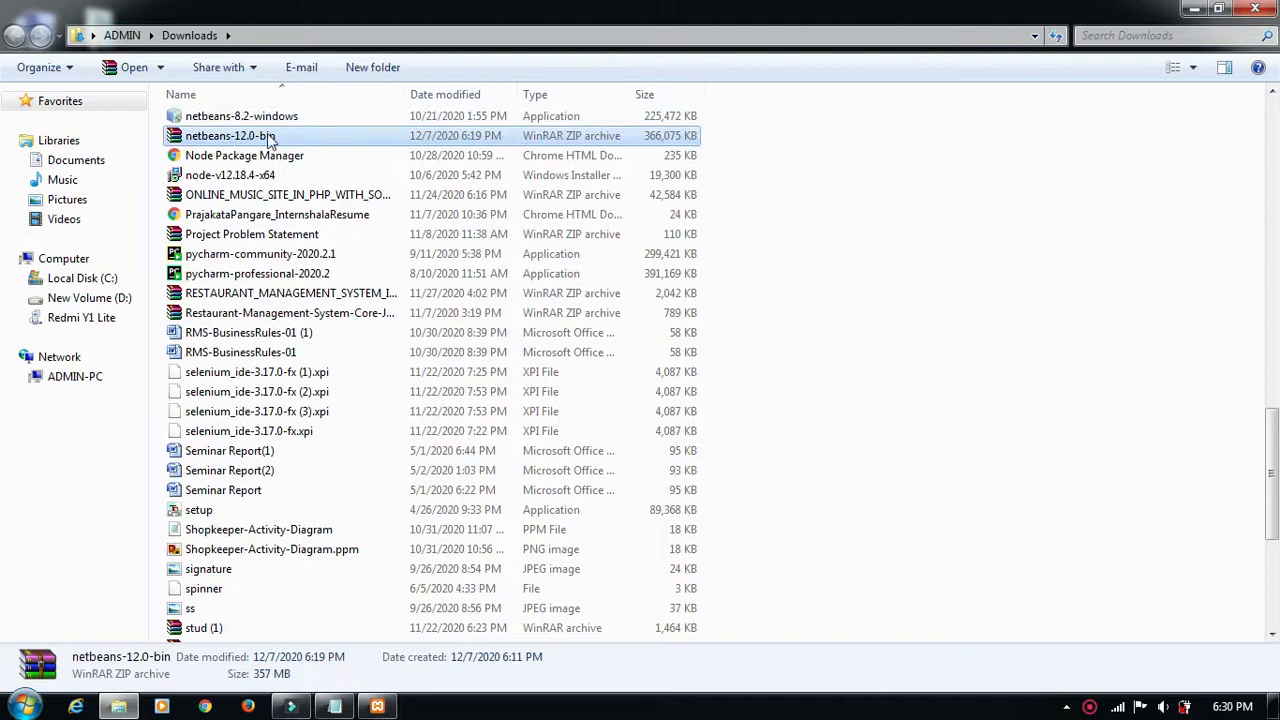
{"action": "right_click", "coordinate": [268, 139]}
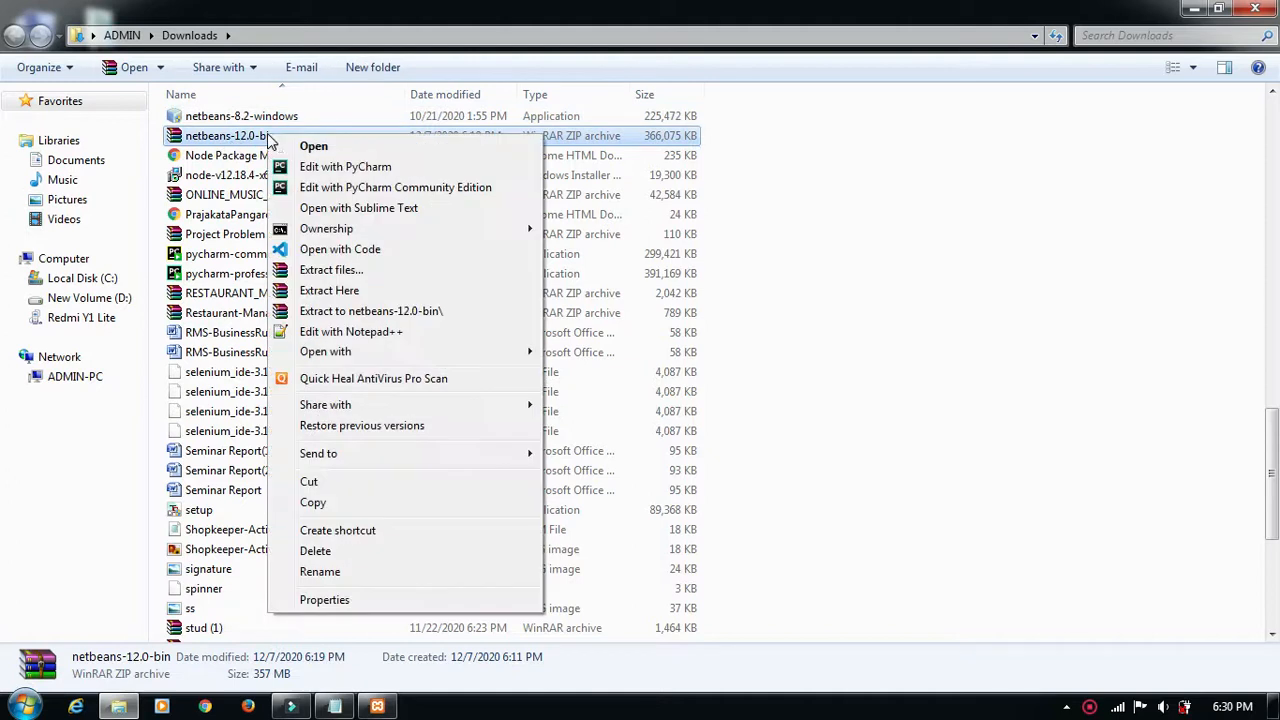
{"action": "left_click", "coordinate": [350, 276]}
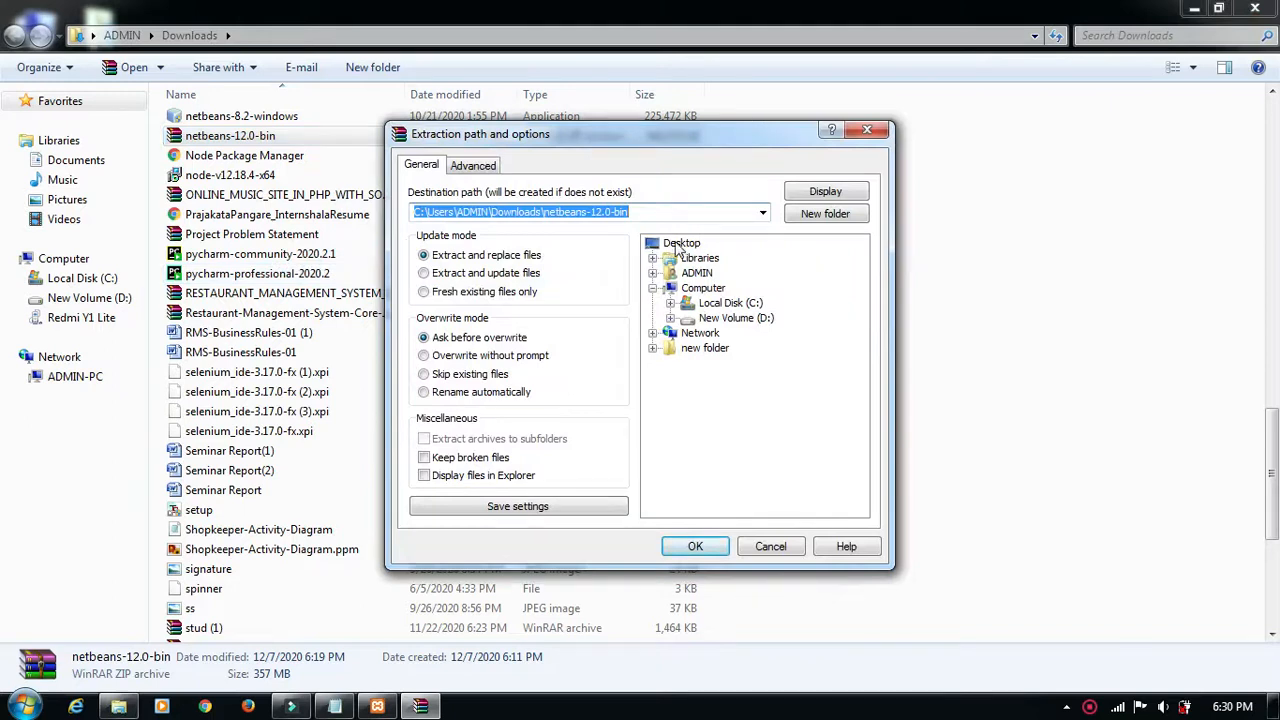
{"action": "left_click", "coordinate": [681, 244]}
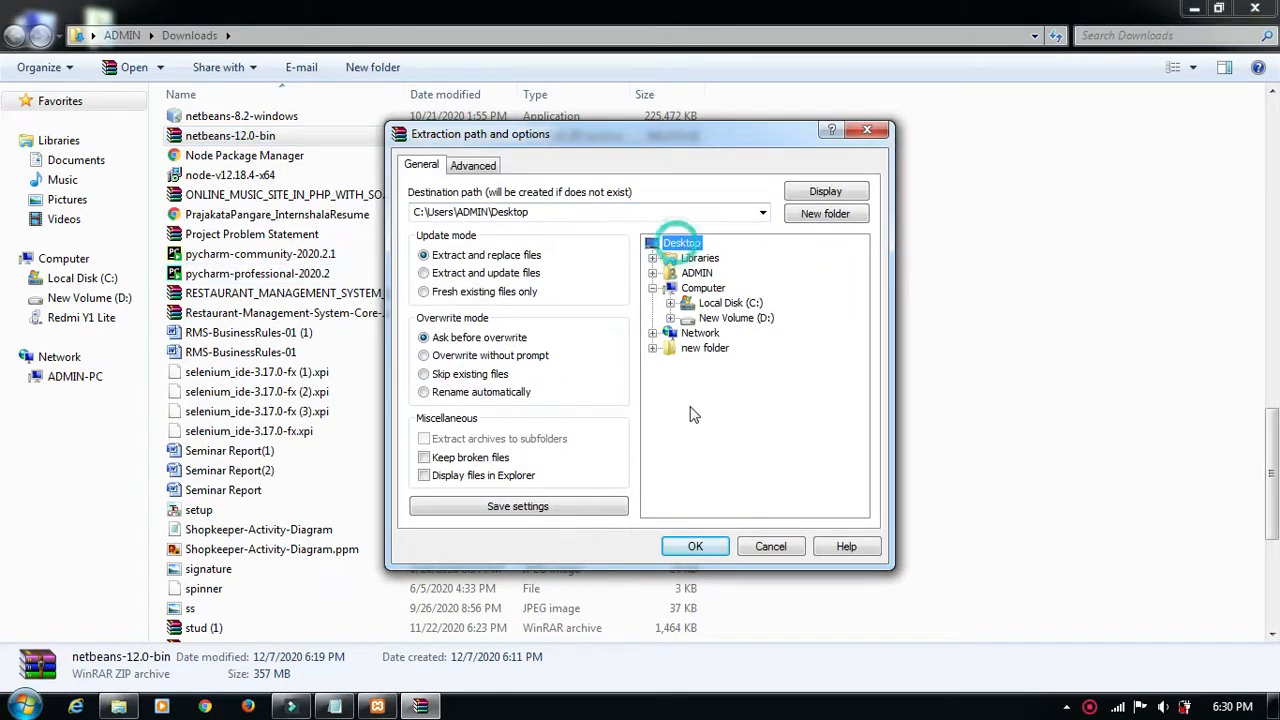
{"action": "left_click", "coordinate": [695, 546]}
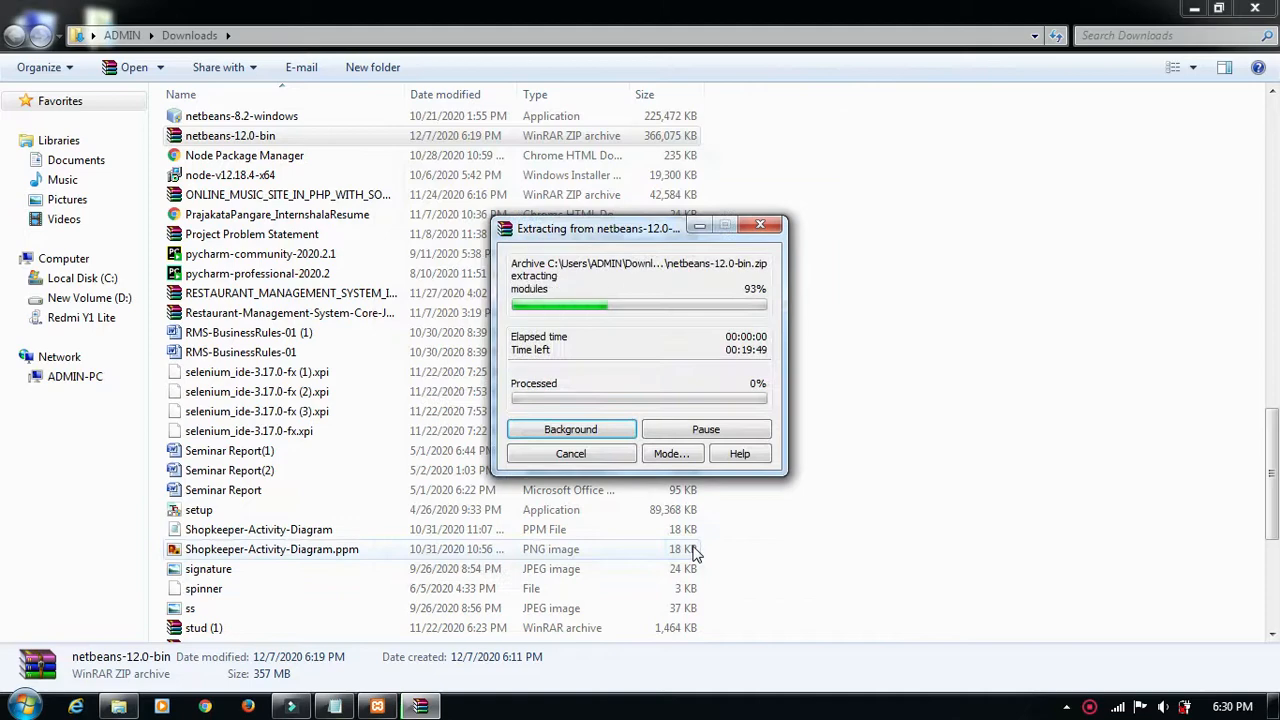
{"action": "left_click", "coordinate": [1196, 8]}
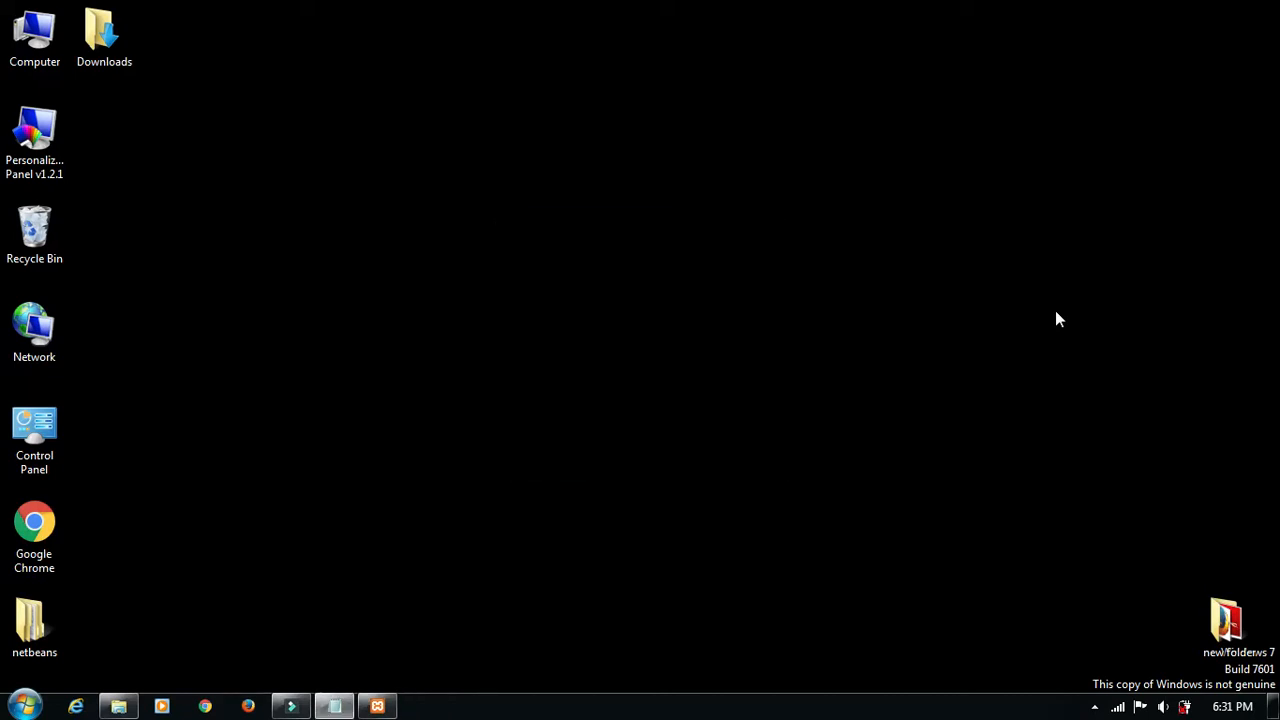
- Launch netbeans64 from the bin folder of the extracted netbeans folder on the desktop
{"action": "double_click", "coordinate": [30, 632]}
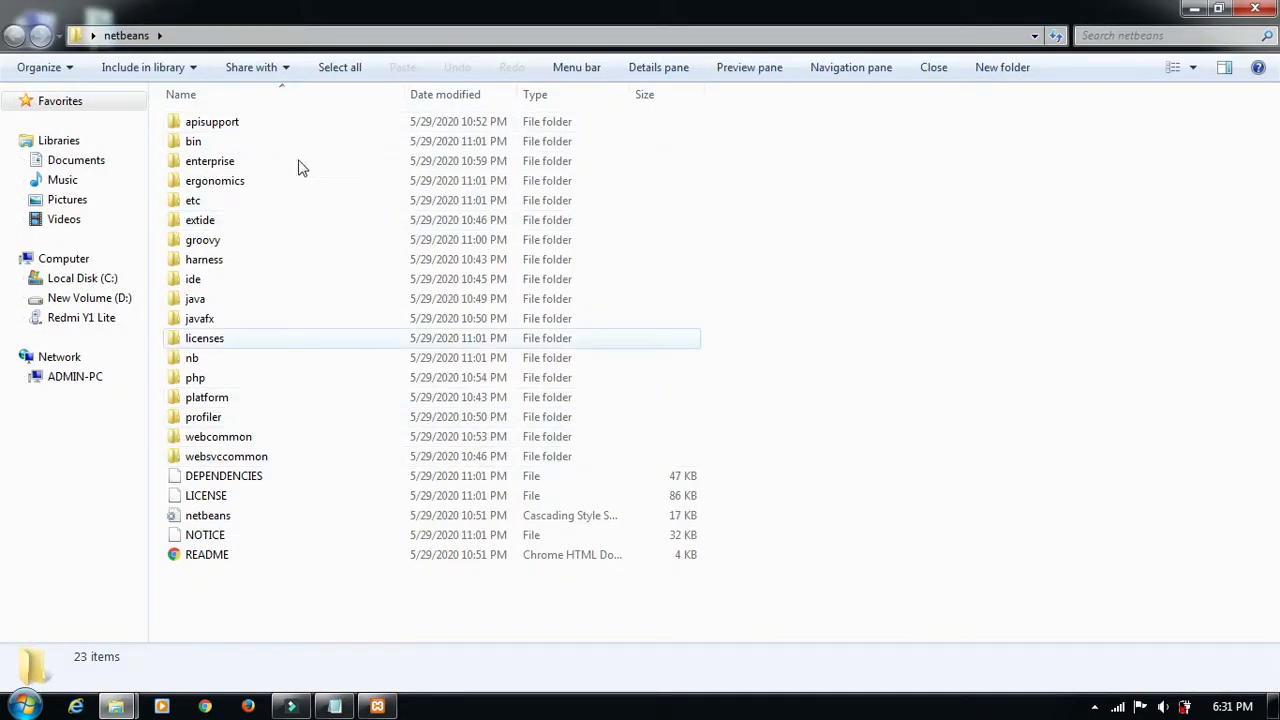
{"action": "double_click", "coordinate": [247, 141]}
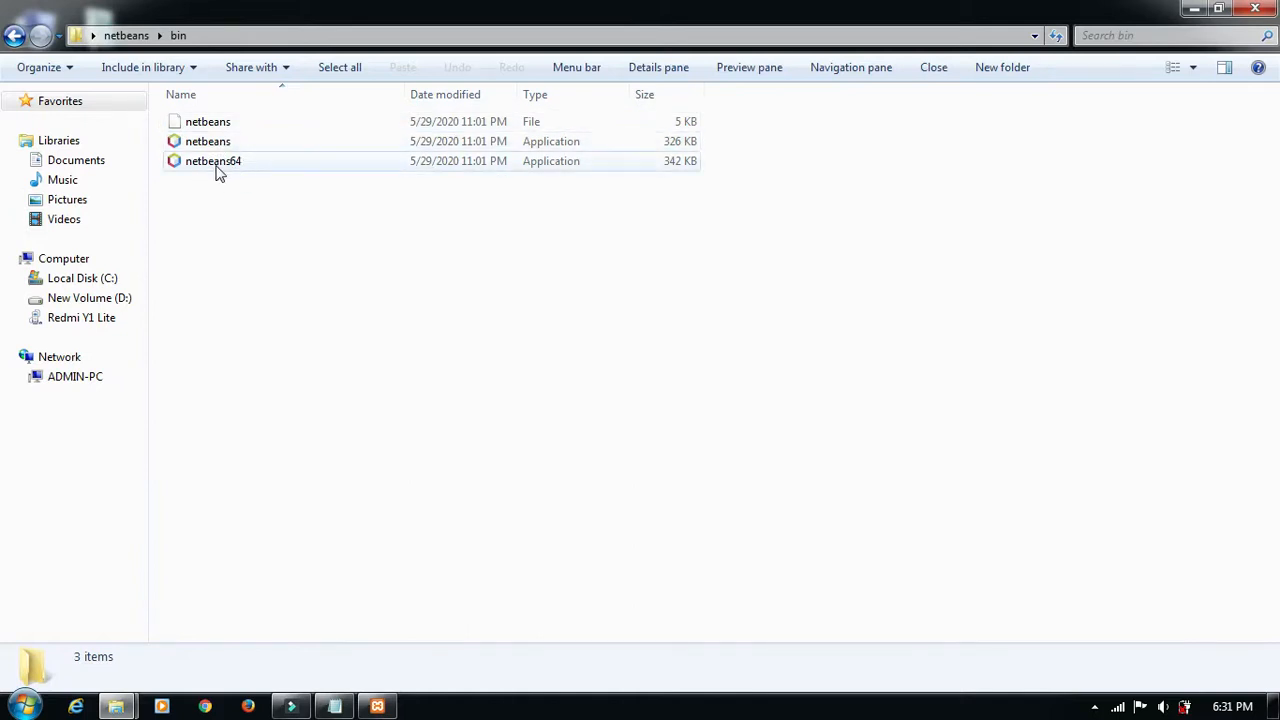
{"action": "double_click", "coordinate": [244, 167]}
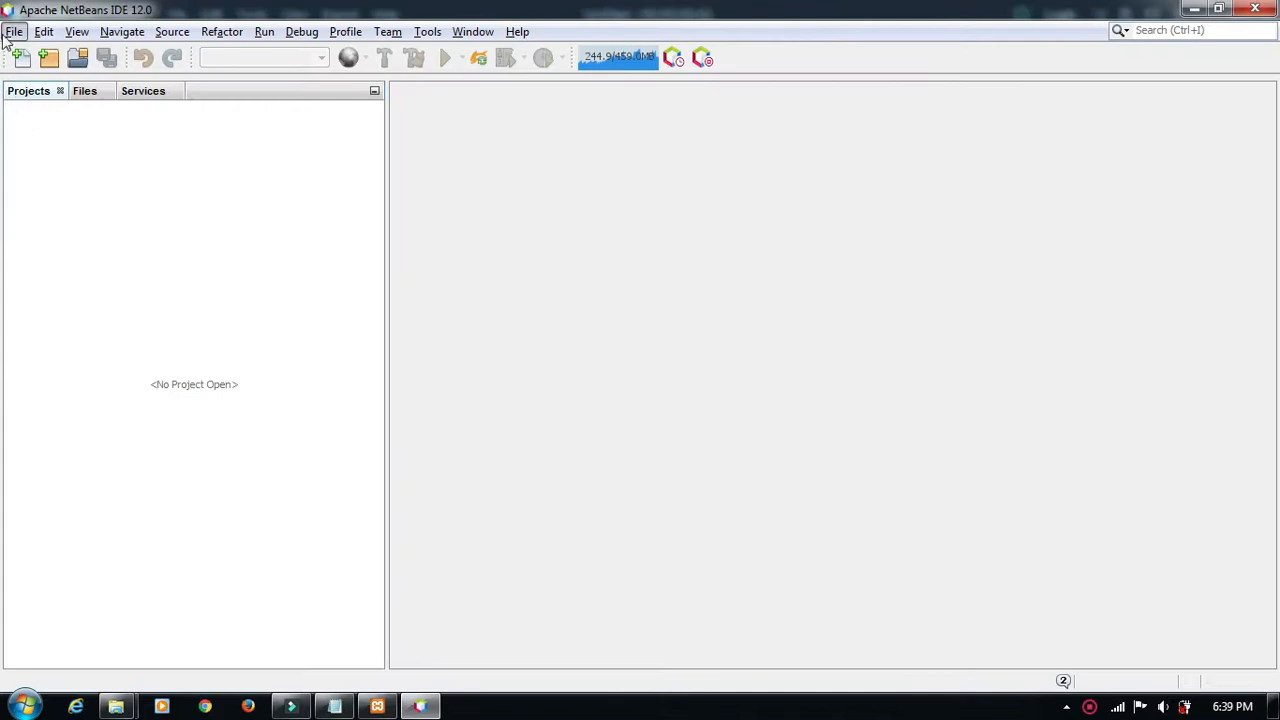
- Create a new Java with Ant project of type Java Application named "first", including its main class
{"action": "left_click", "coordinate": [14, 32]}
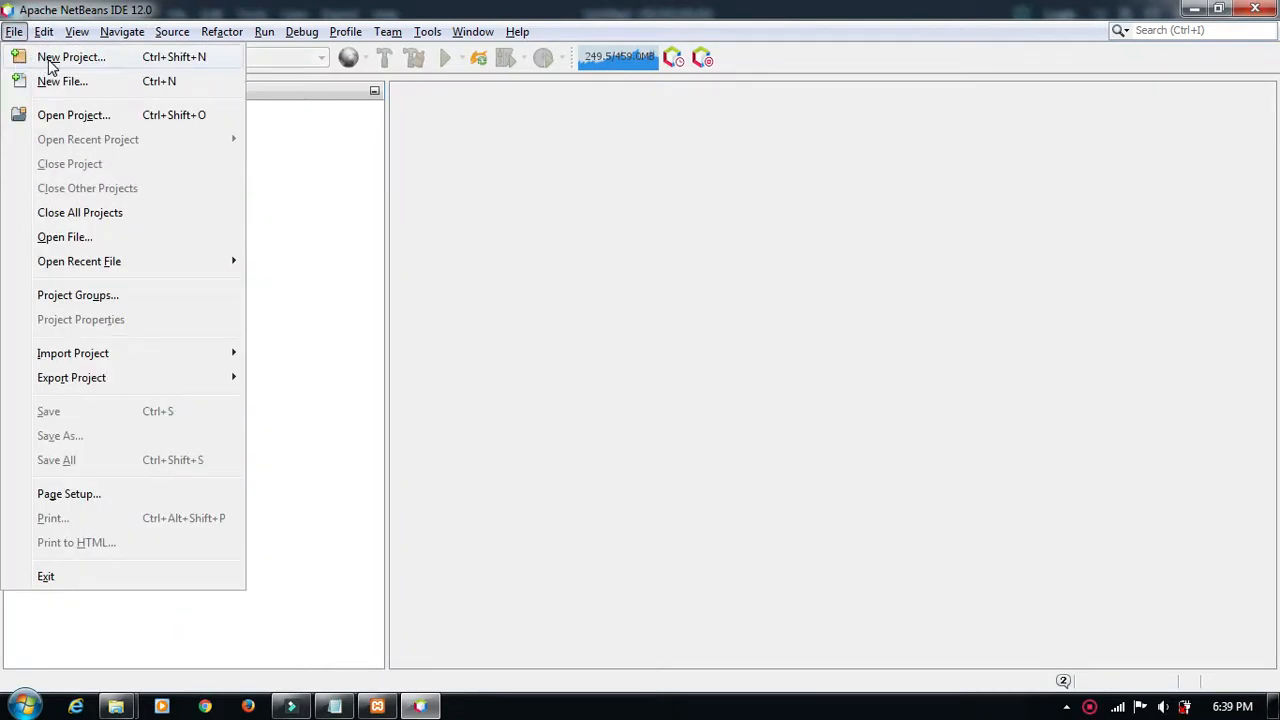
{"action": "left_click", "coordinate": [45, 56]}
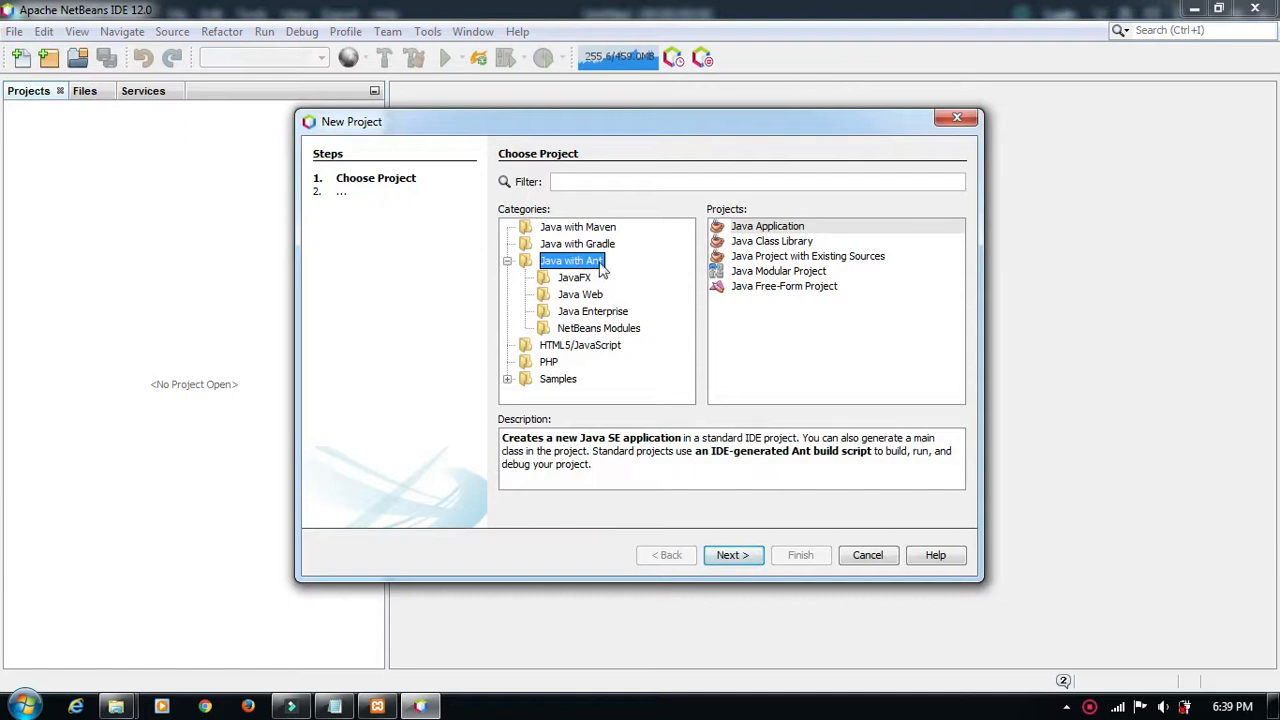
{"action": "left_click", "coordinate": [735, 556]}
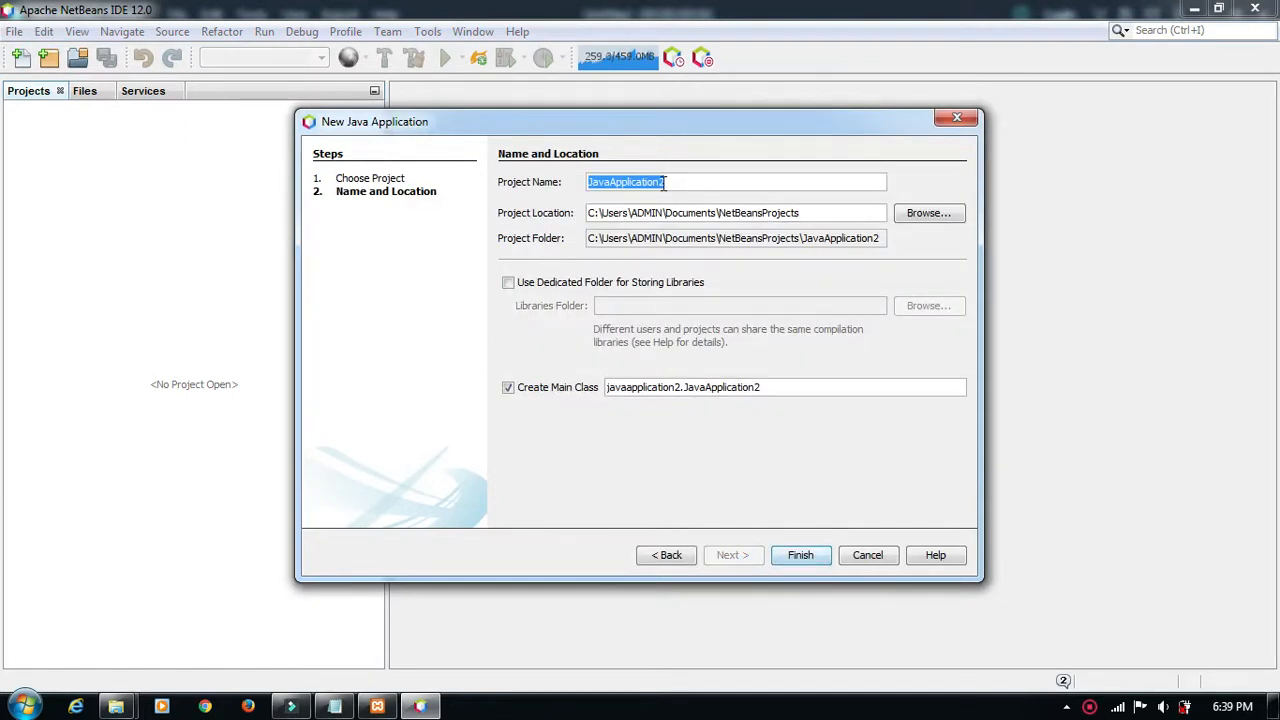
{"action": "key", "text": "BackSpace"}
{"action": "type", "text": "fis"}
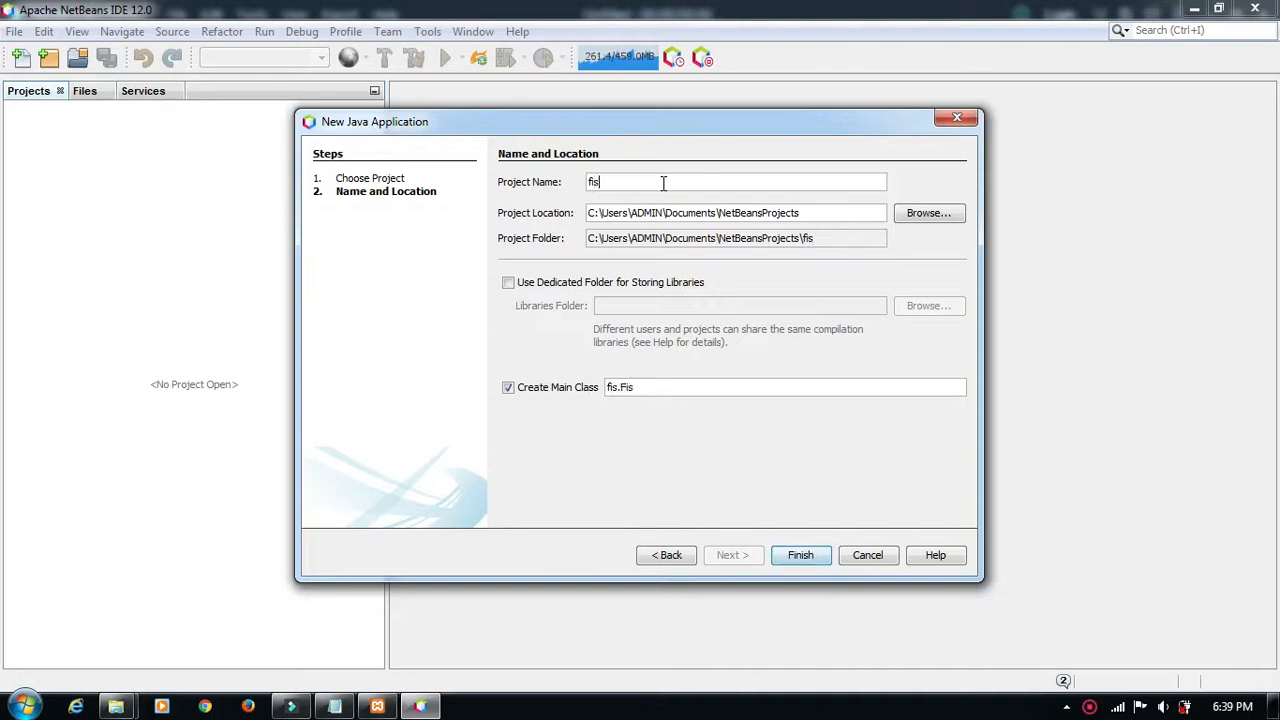
{"action": "type", "text": "t"}
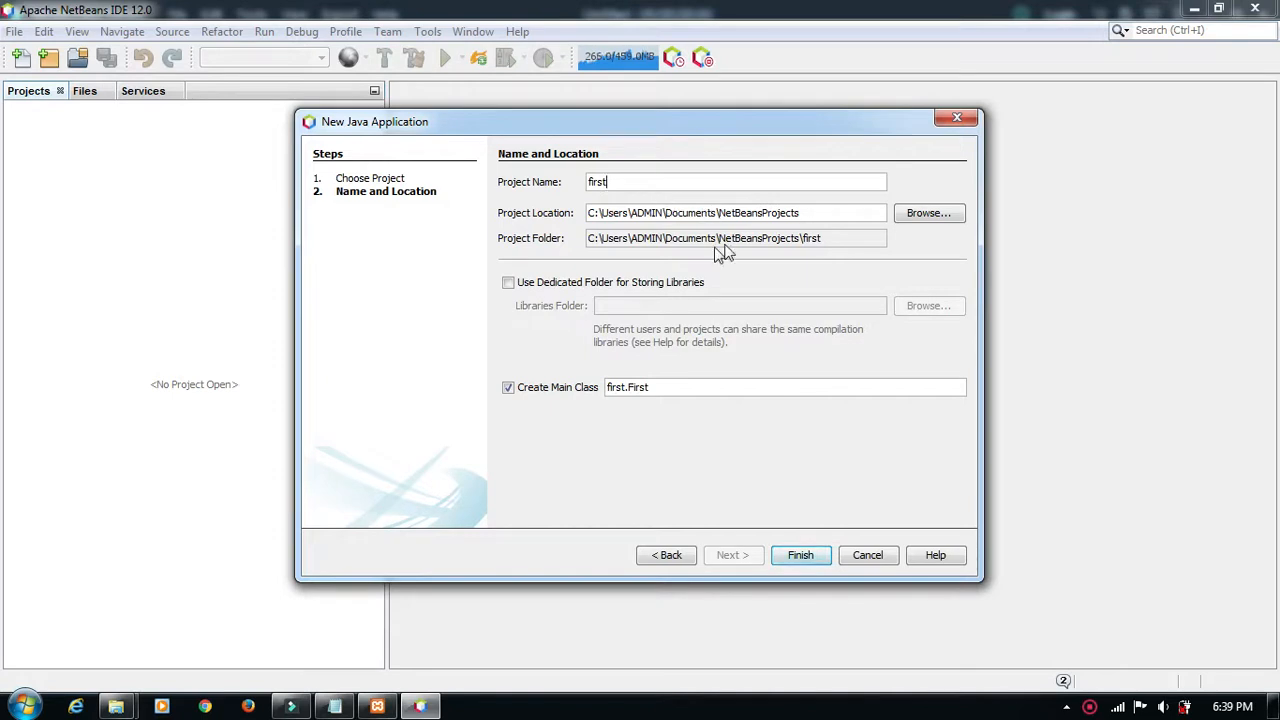
{"action": "left_click", "coordinate": [805, 555]}
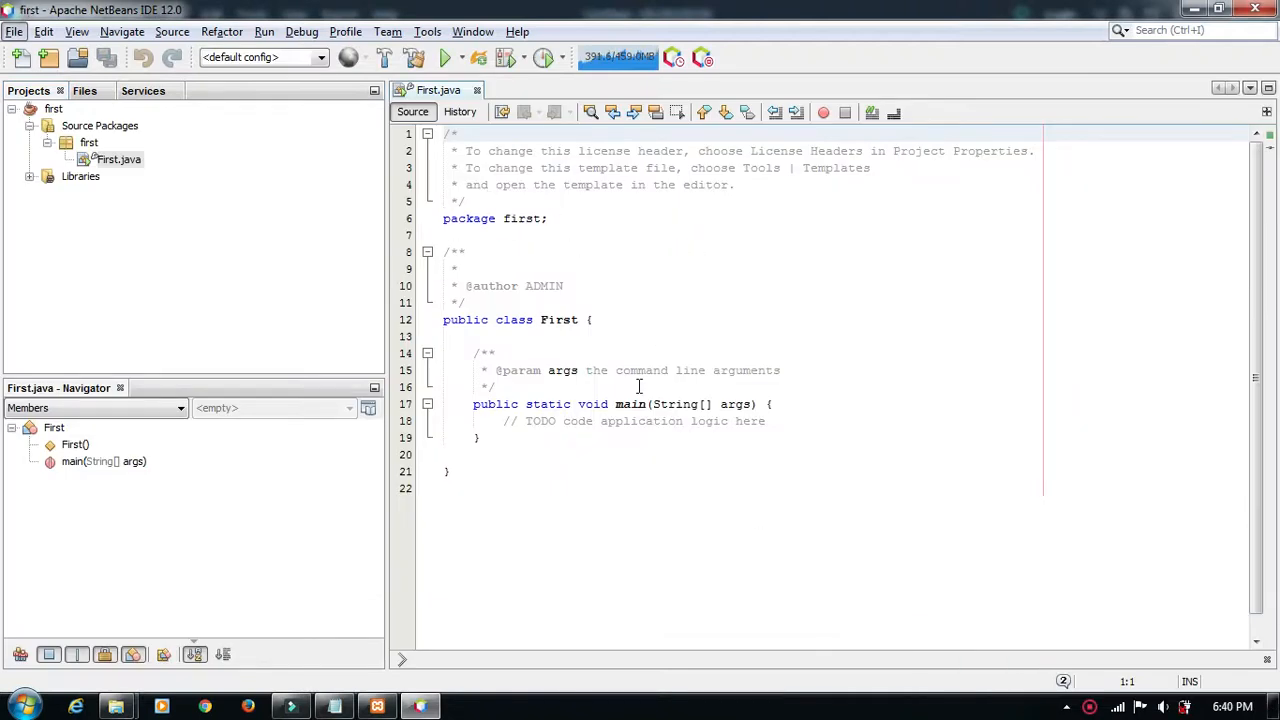
- Add the statement System.out.println("hello java"); below the TODO comment in the main method of First.java
{"action": "left_click", "coordinate": [767, 421]}
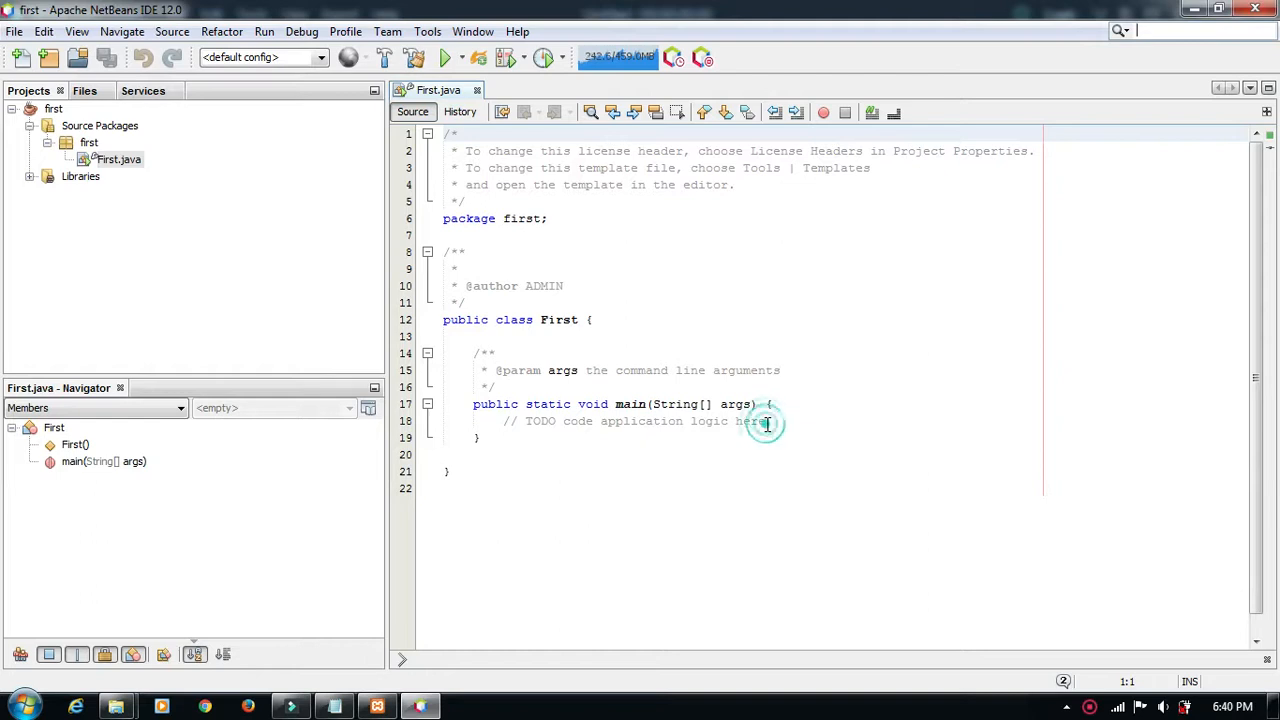
{"action": "key", "text": "Return"}
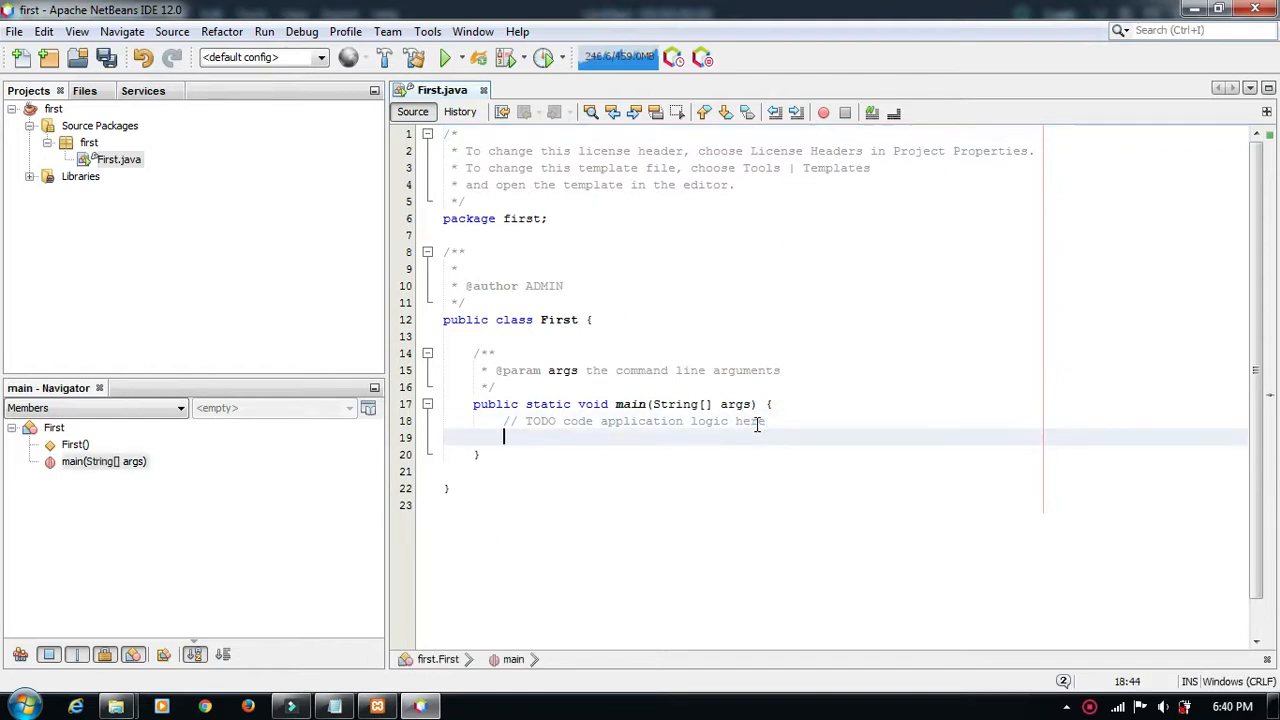
{"action": "type", "text": "System.out"}
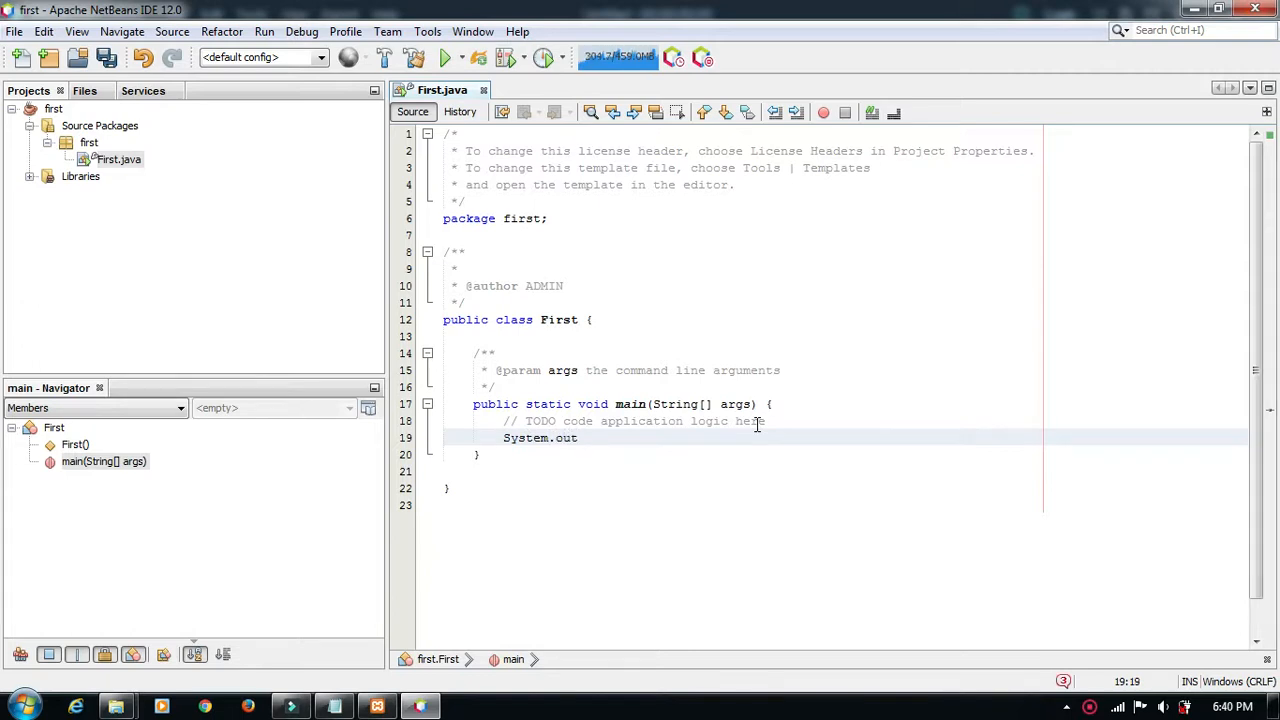
{"action": "type", "text": ".println("}
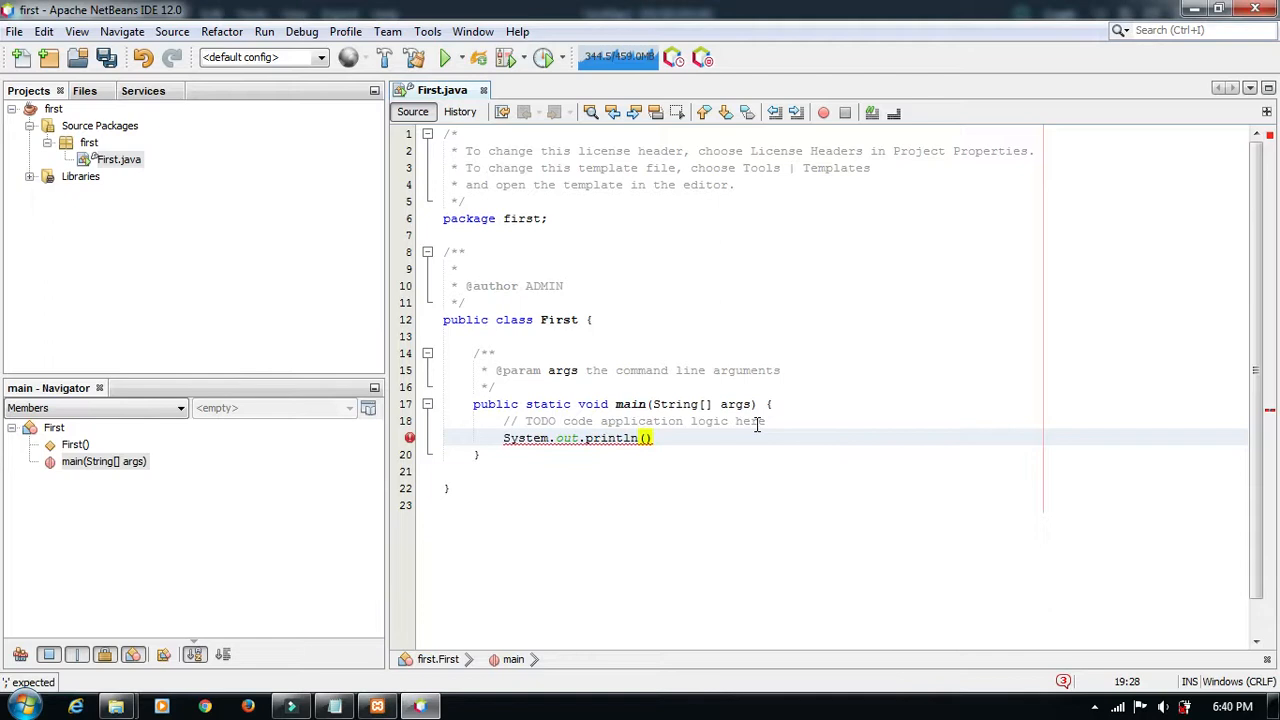
{"action": "type", "text": "\"hello java"}
{"action": "left_click", "coordinate": [747, 437]}
{"action": "type", "text": ";"}
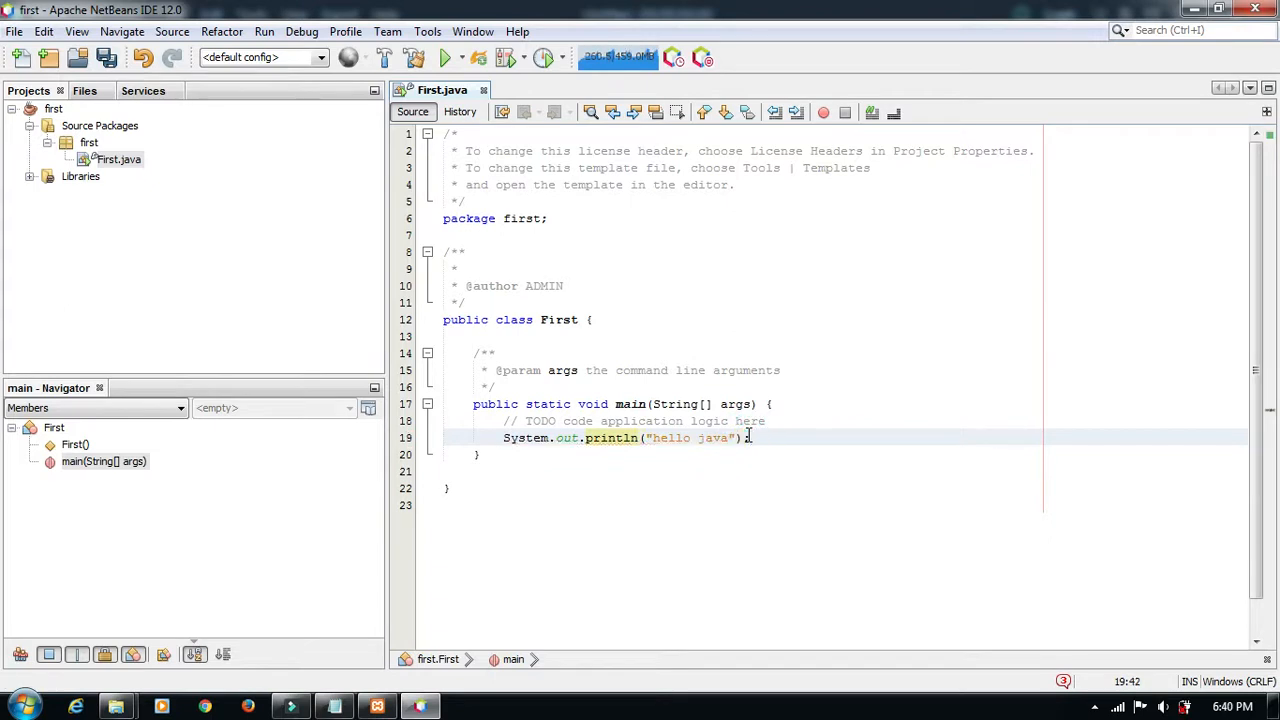
- Save First.java, run the project and check the program's printed line in the output
{"action": "left_click", "coordinate": [14, 31]}
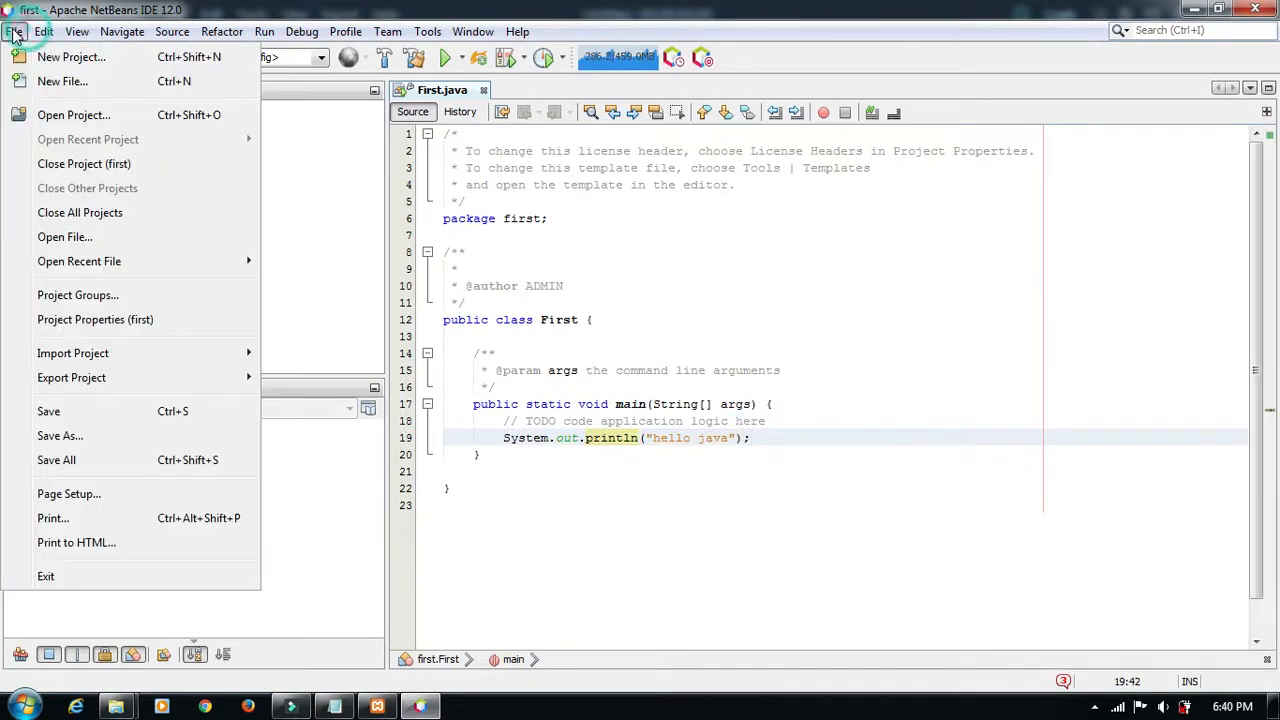
{"action": "left_click", "coordinate": [94, 410]}
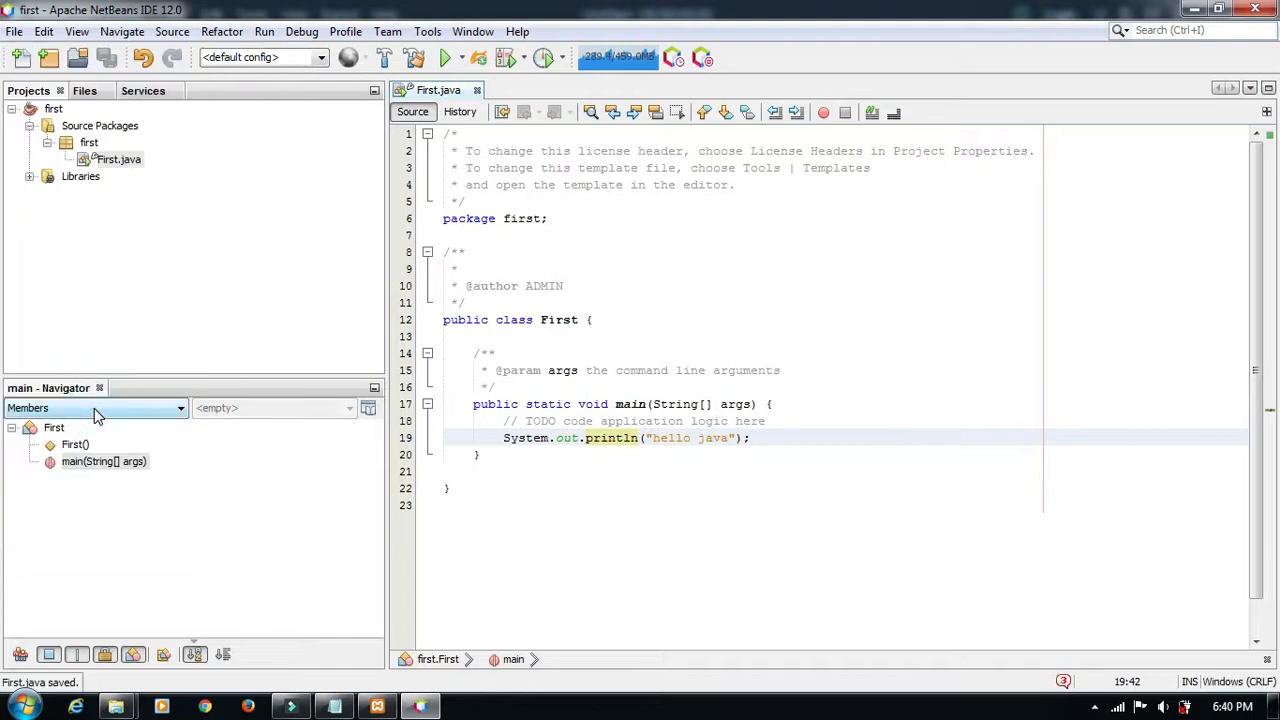
{"action": "left_click", "coordinate": [695, 259]}
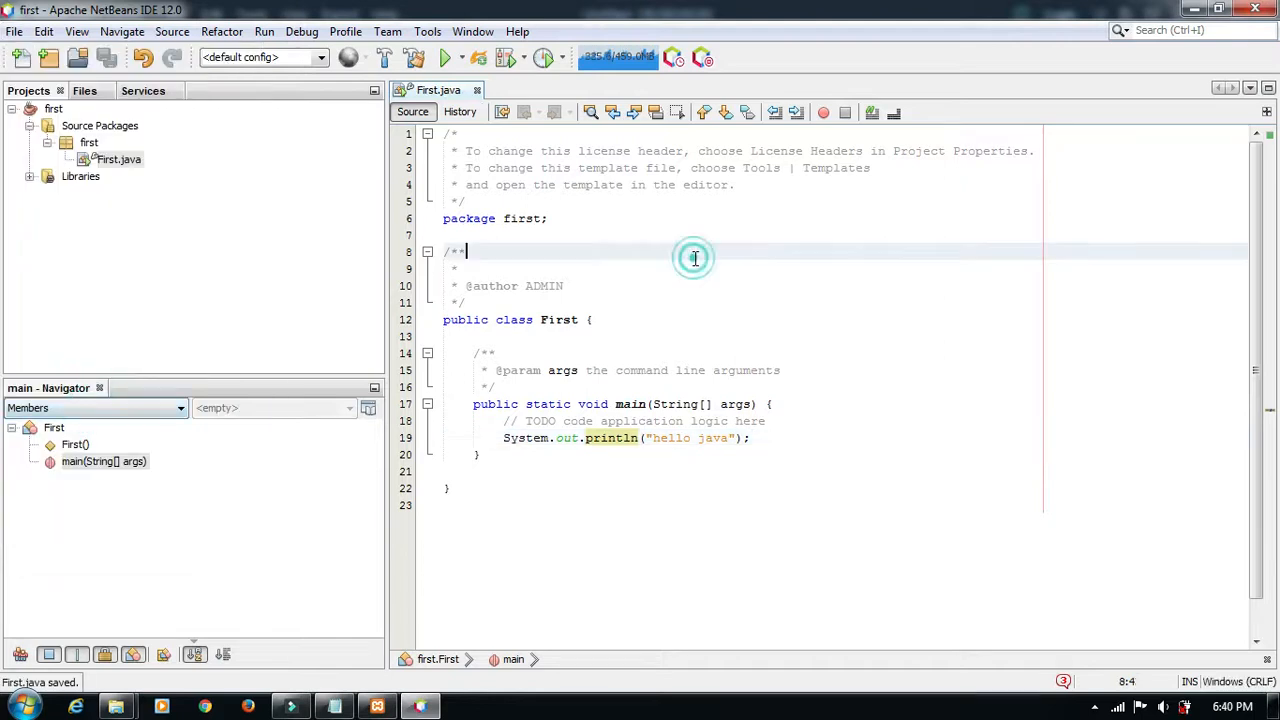
{"action": "left_click", "coordinate": [450, 60]}
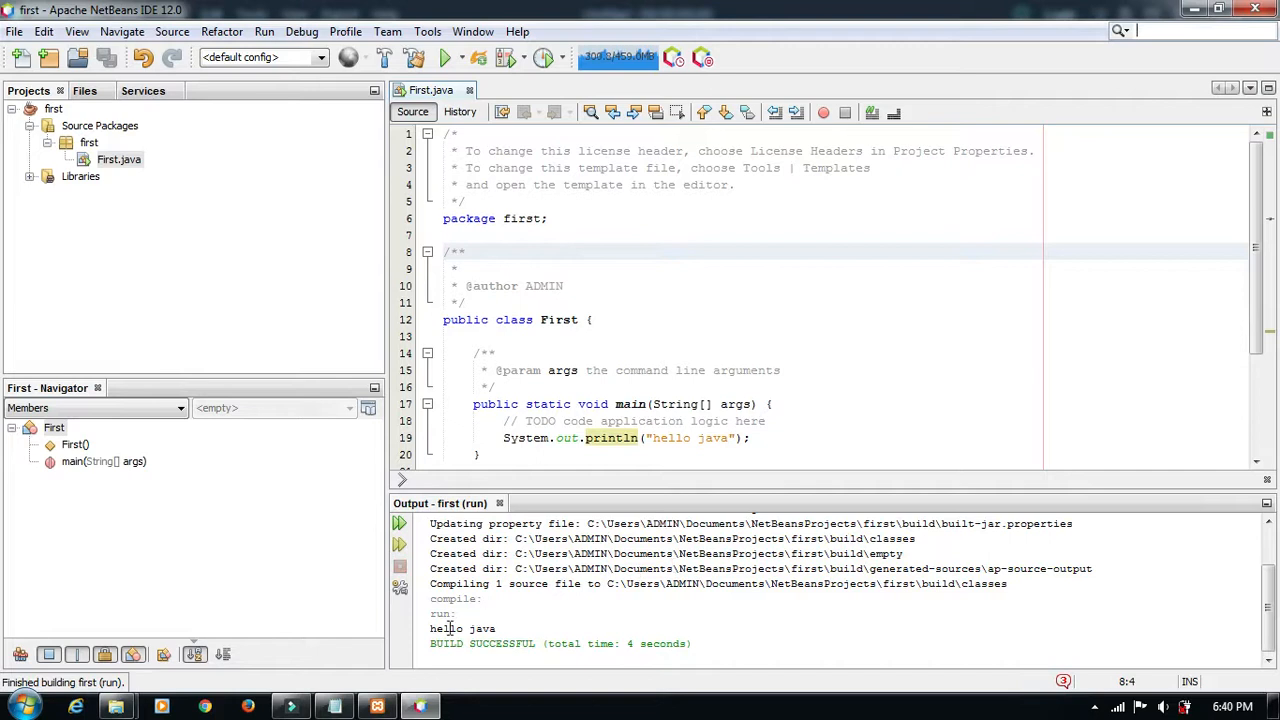
{"action": "left_click_drag", "start_coordinate": [428, 630], "coordinate": [515, 627]}
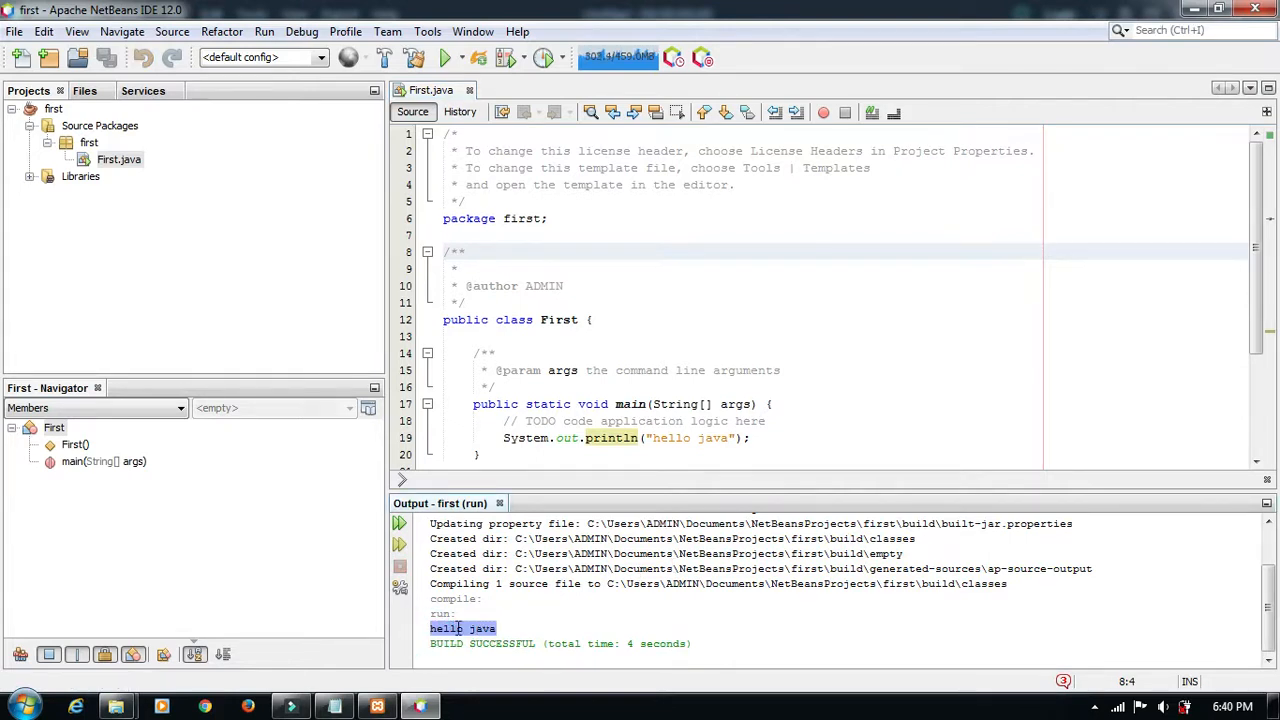
{"action": "left_click", "coordinate": [536, 618]}
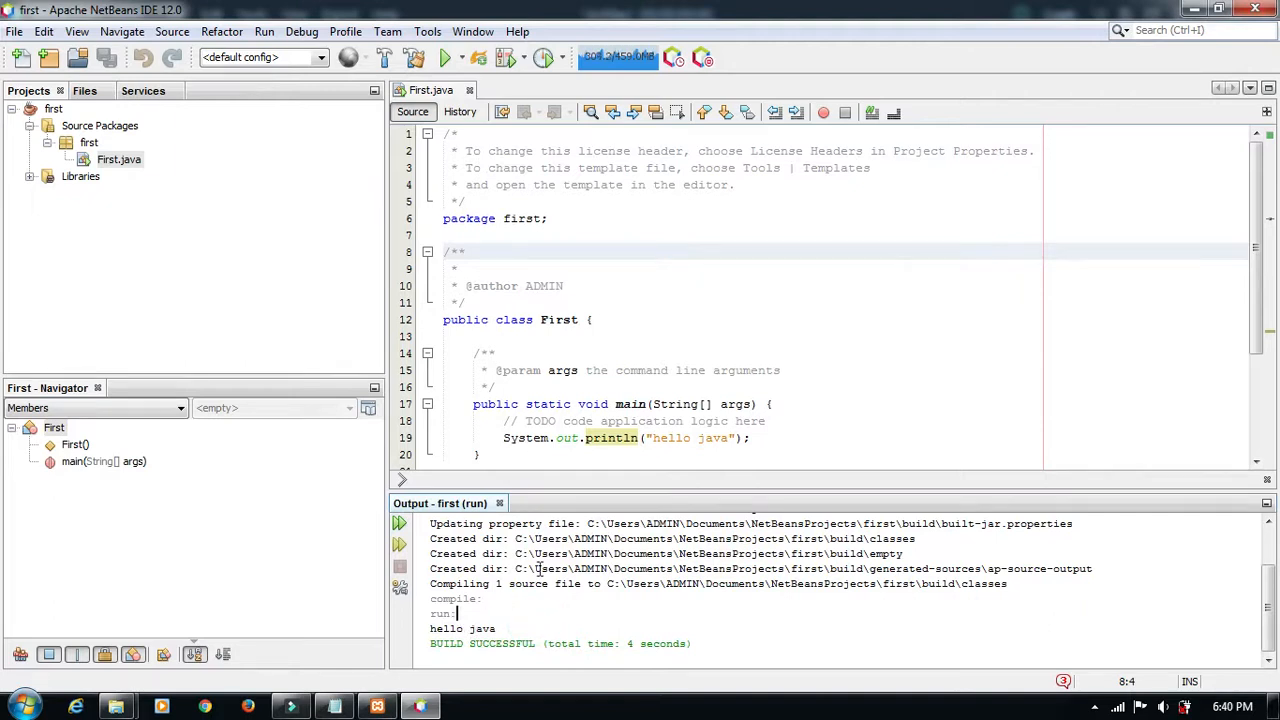